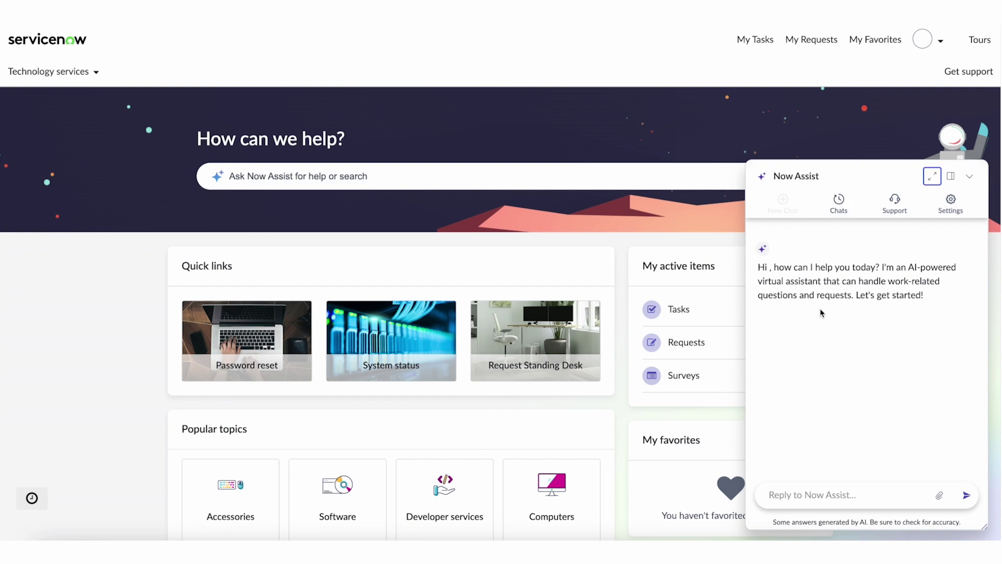
- Expand the Now Assist chat to full size and type 'how do i export my ppt to pdf'
{"action": "left_click", "coordinate": [931, 177]}
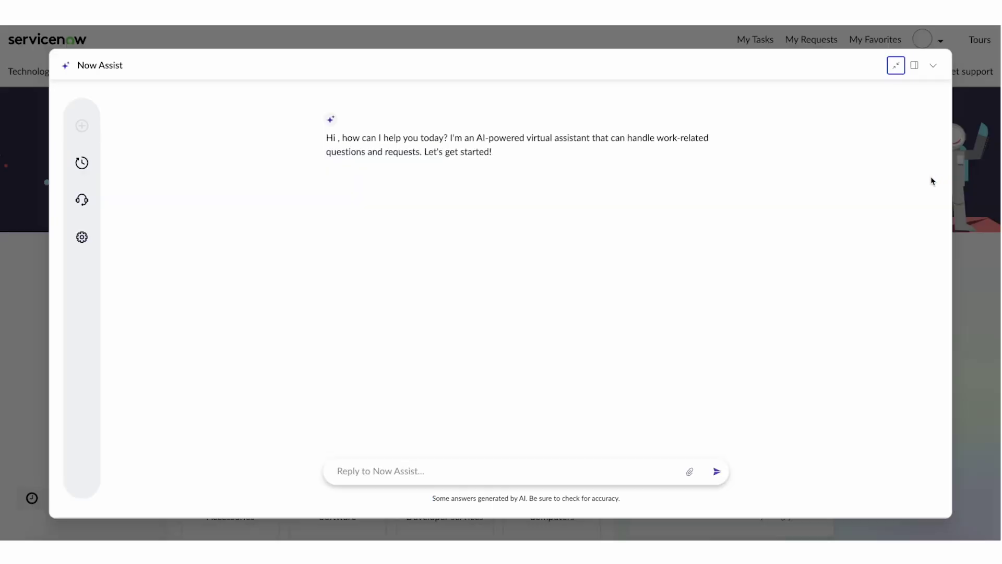
{"action": "left_click", "coordinate": [377, 494]}
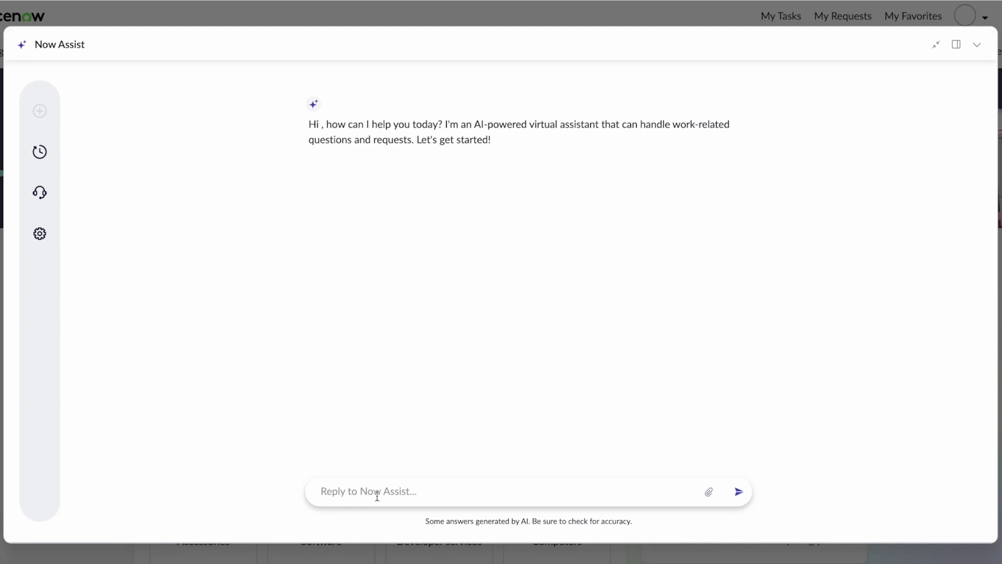
{"action": "type", "text": "how do i export"}
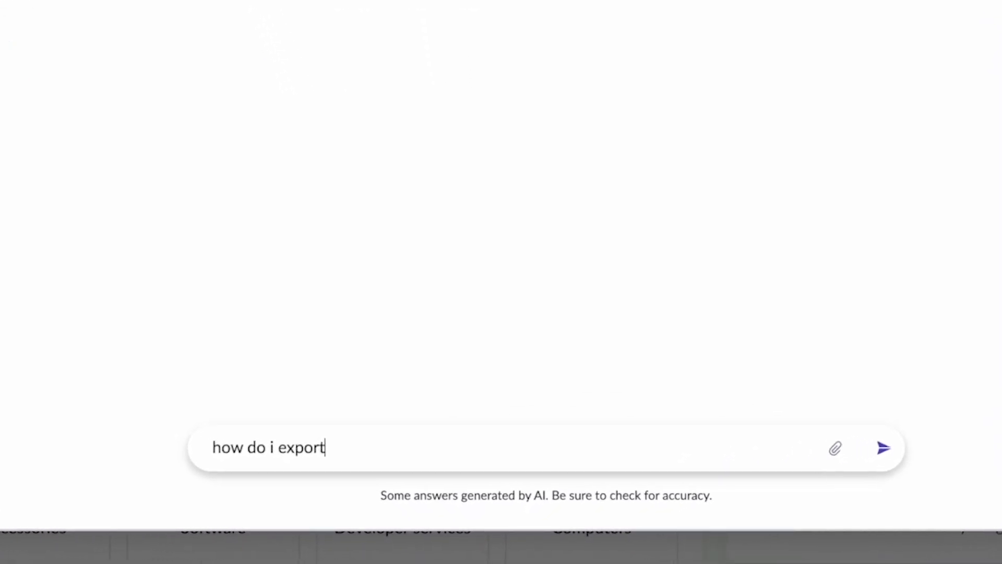
{"action": "type", "text": " my ppt"}
{"action": "type", "text": " to pdf"}
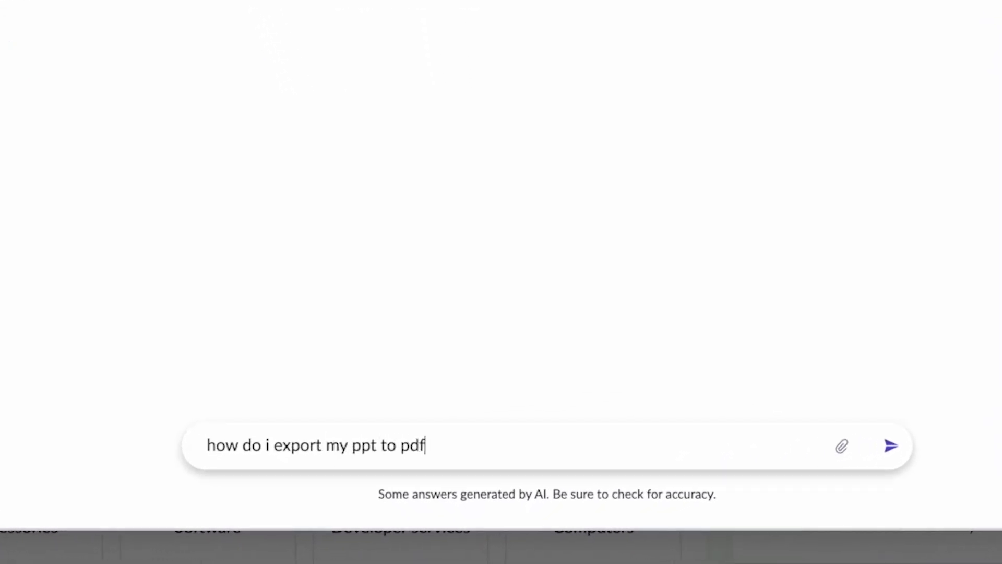
- Send the PPT-to-PDF question, clarify with 'mac', and show the Microsoft Support source
{"action": "key", "text": "Return"}
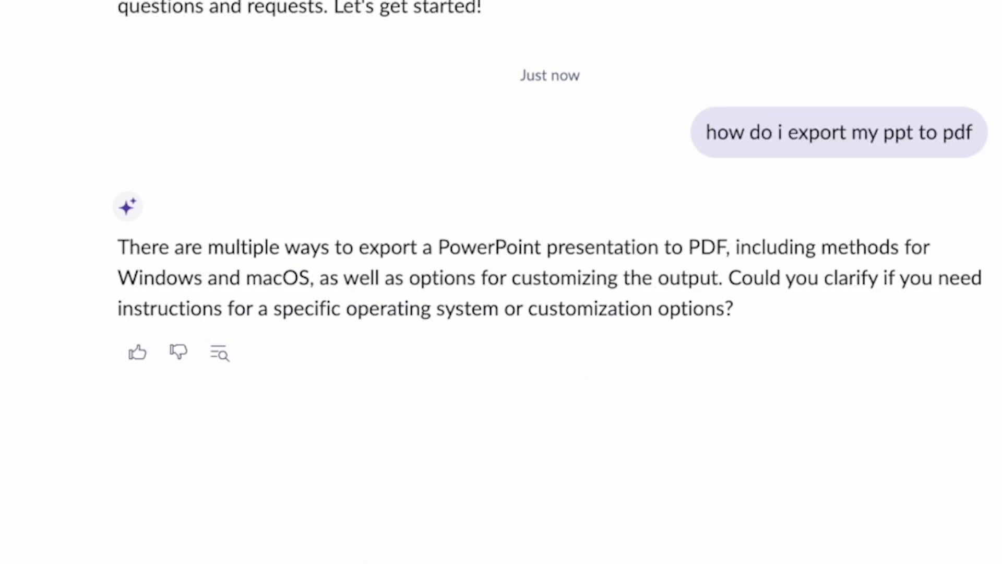
{"action": "type", "text": "macos"}
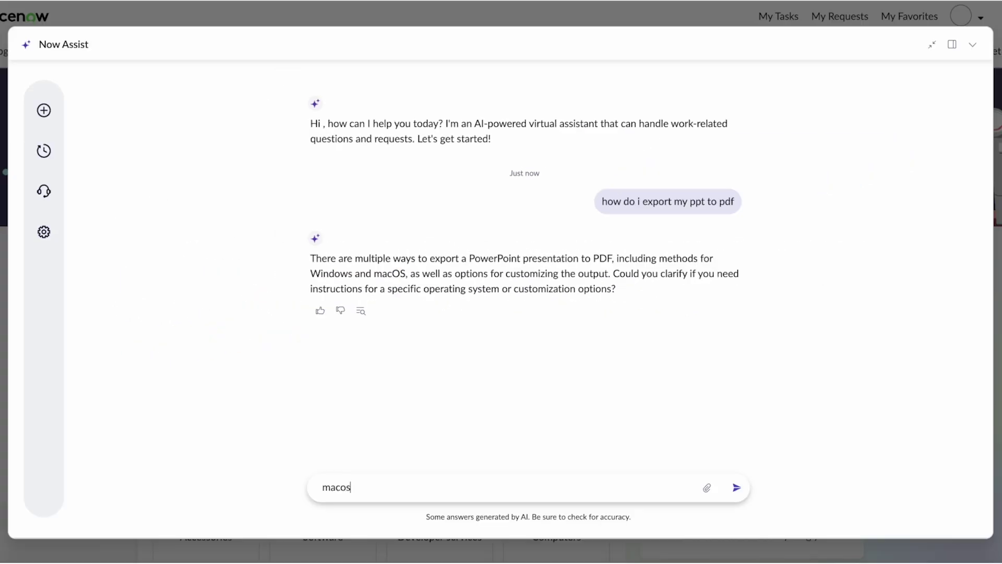
{"action": "key", "text": "Return"}
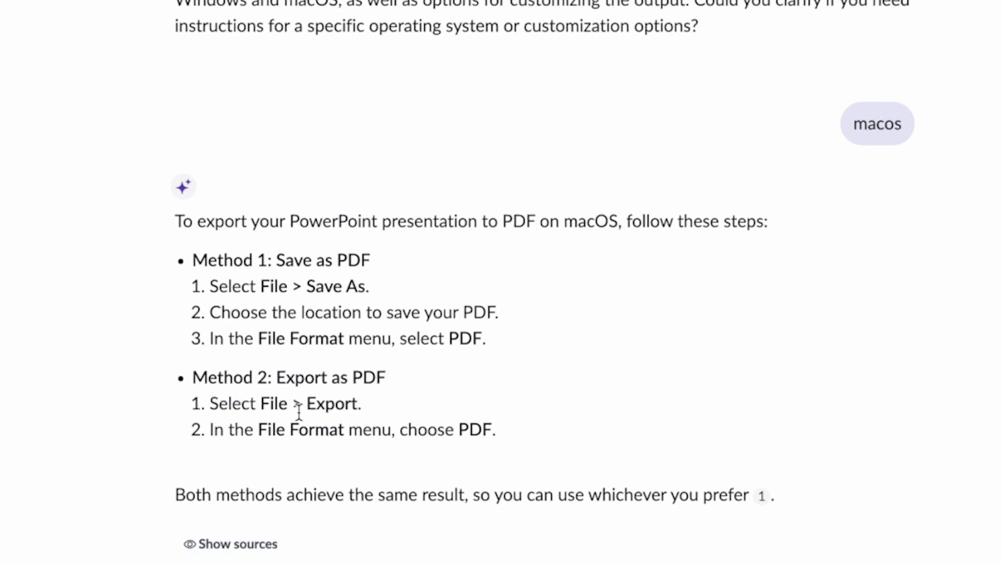
{"action": "left_click", "coordinate": [231, 546]}
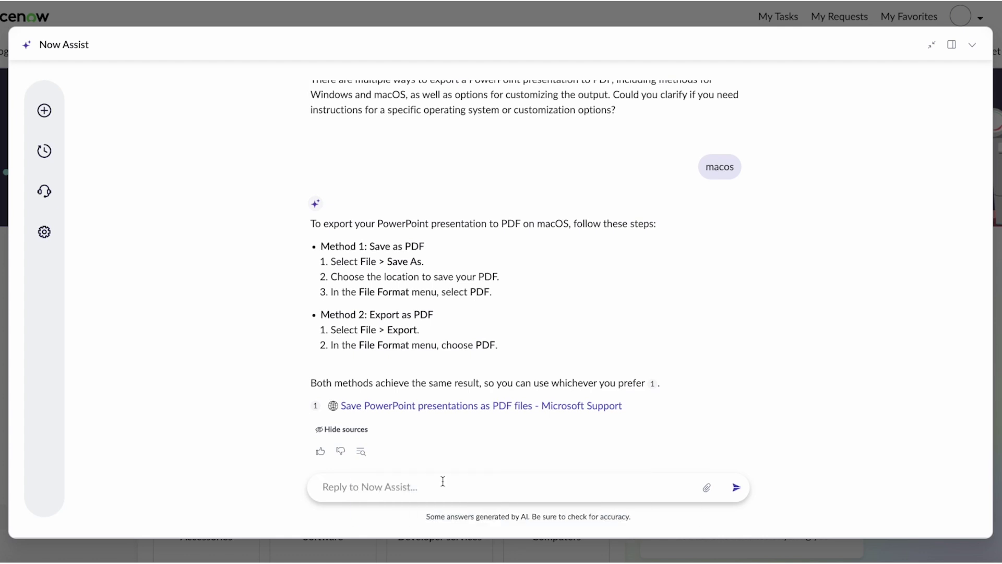
- Ask for the latest pay app release notes, confirm 'yes payflowpro', and show the release notes.pdf source
{"action": "type", "text": "what are the lat"}
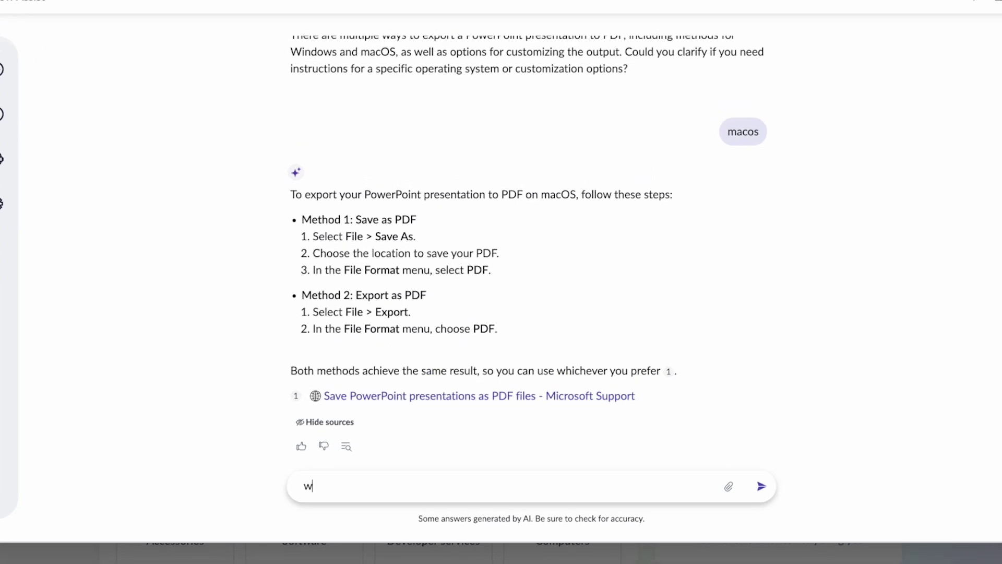
{"action": "type", "text": "est rel"}
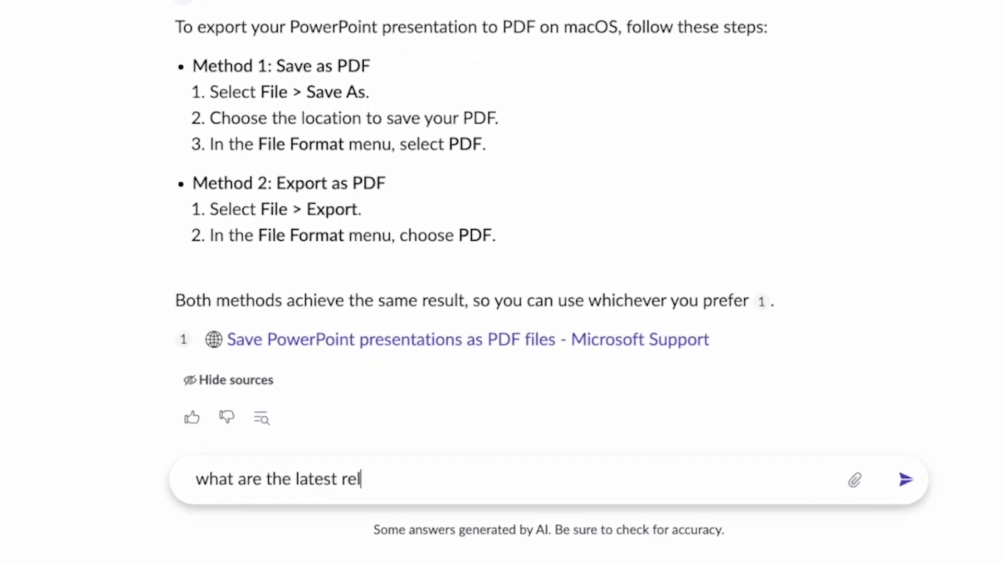
{"action": "type", "text": "ease notes for the pay app"}
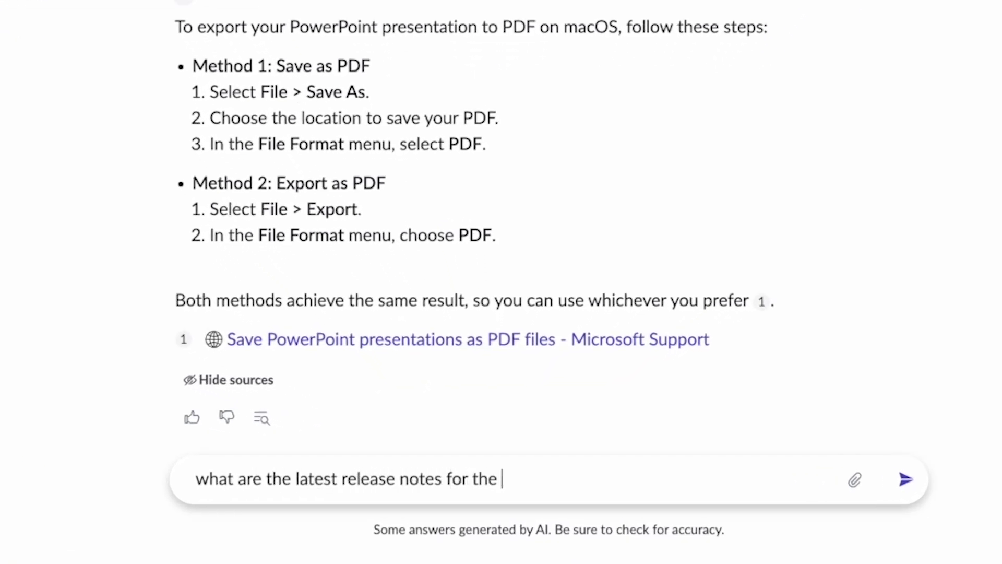
{"action": "key", "text": "Return"}
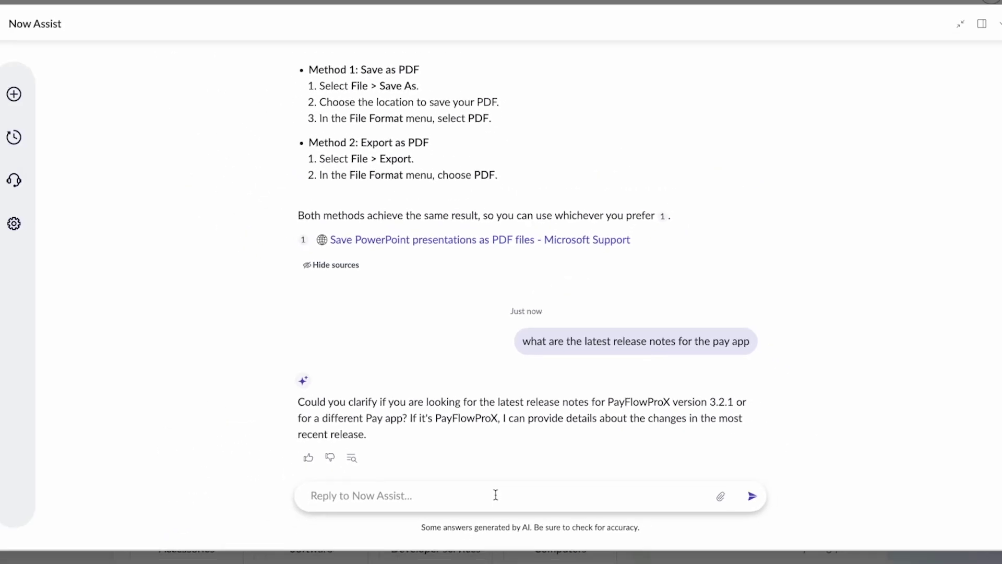
{"action": "type", "text": "y"}
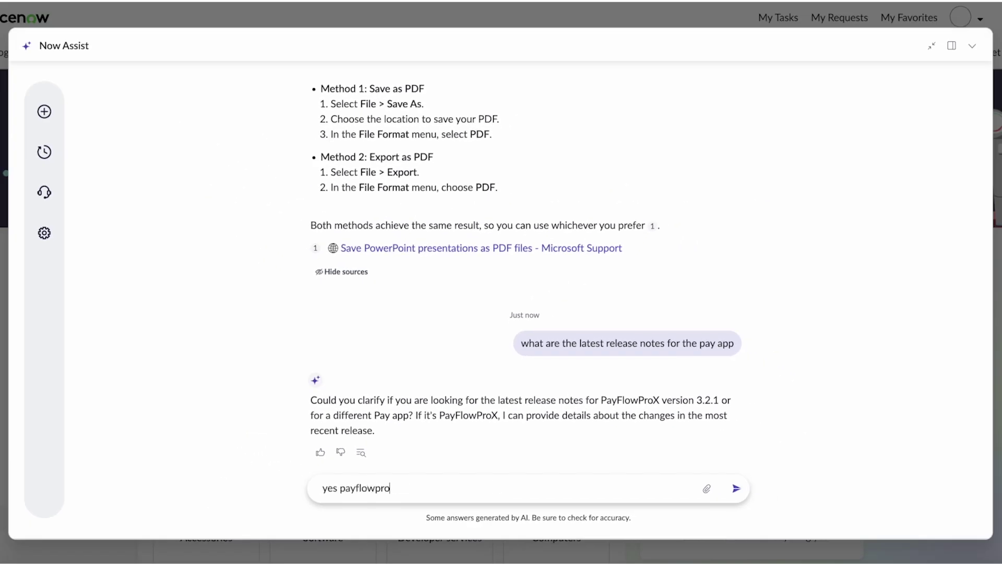
{"action": "type", "text": "es payflowpro"}
{"action": "key", "text": "Return"}
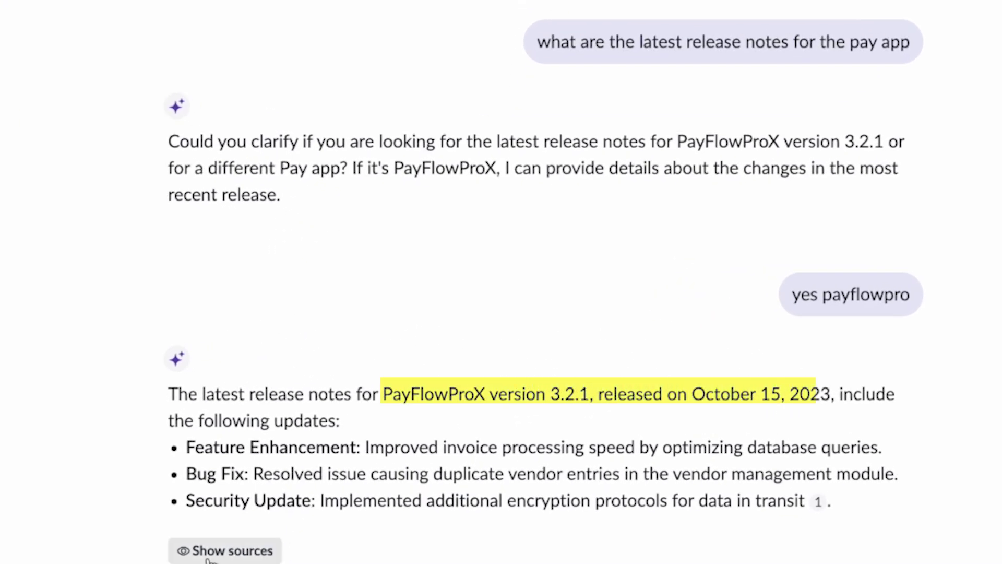
{"action": "left_click", "coordinate": [233, 552]}
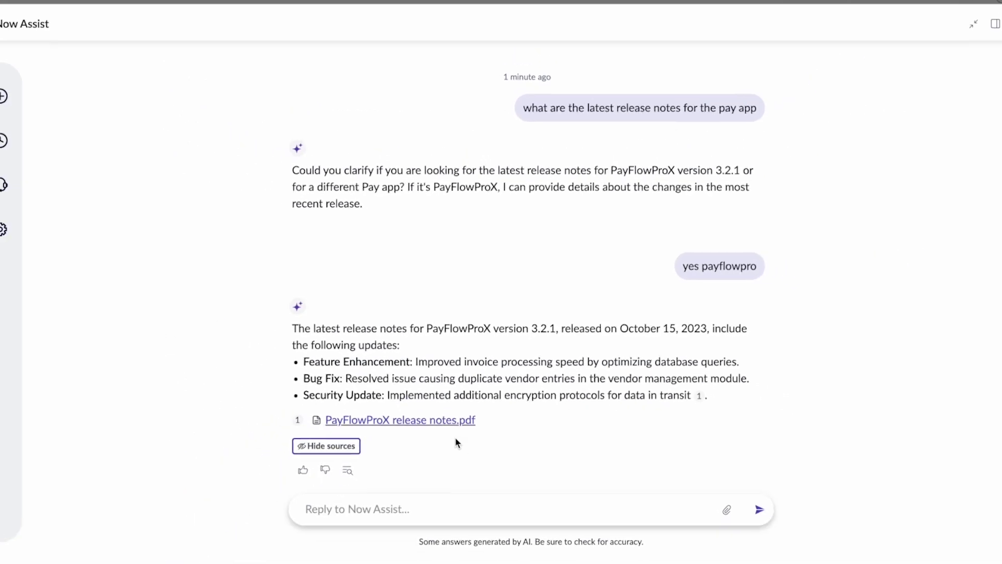
{"action": "left_click", "coordinate": [459, 507]}
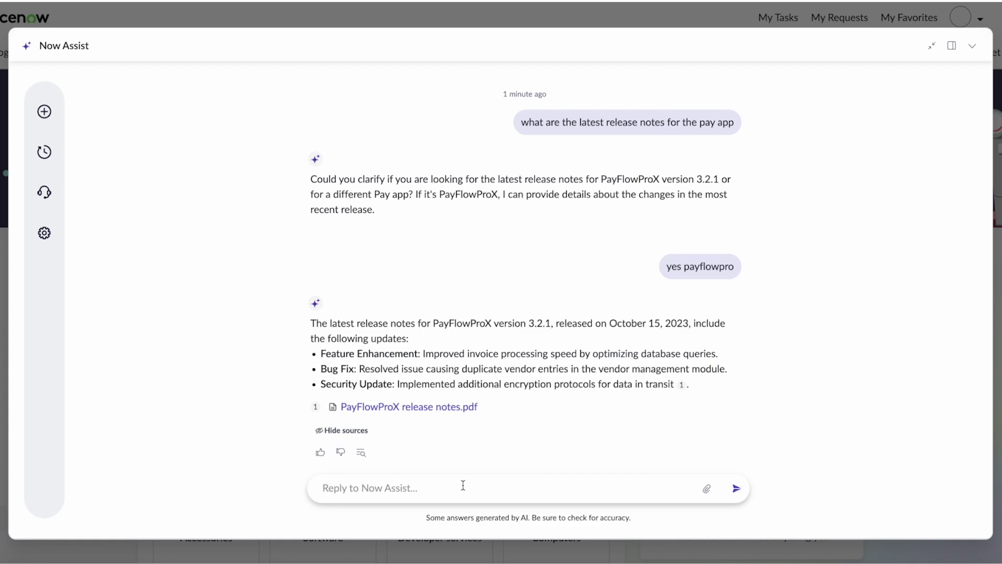
- Send an all-caps urgent help request for the CIO demo, then select the 'no agents available' reply
{"action": "type", "text": "I CANT B"}
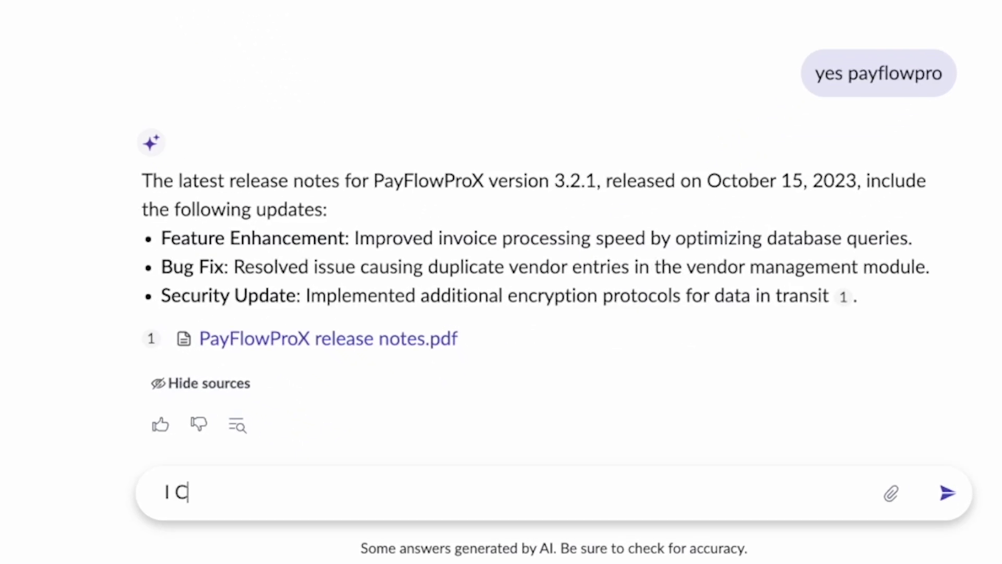
{"action": "type", "text": "ELIVE THIS"}
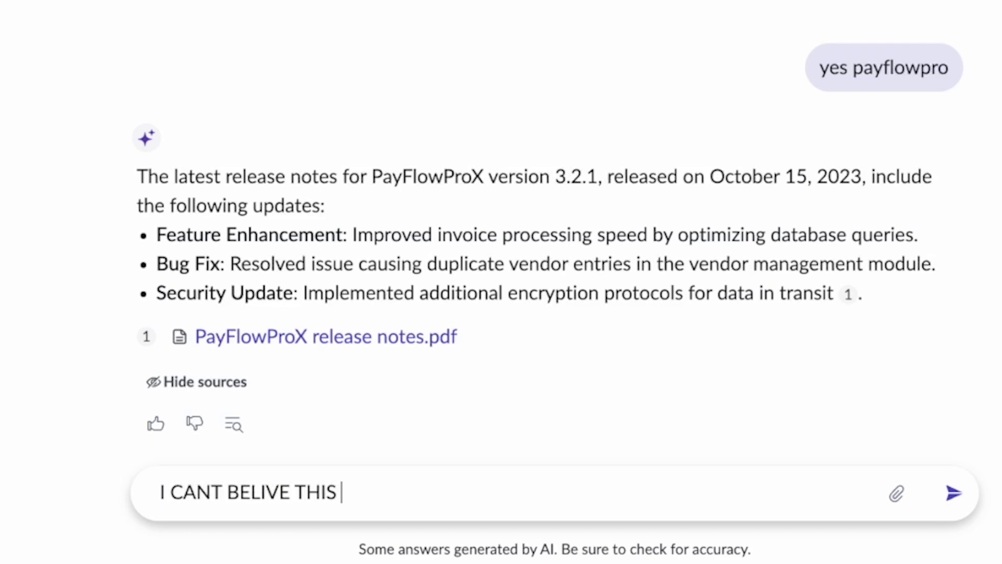
{"action": "type", "text": " I NEED HELP N"}
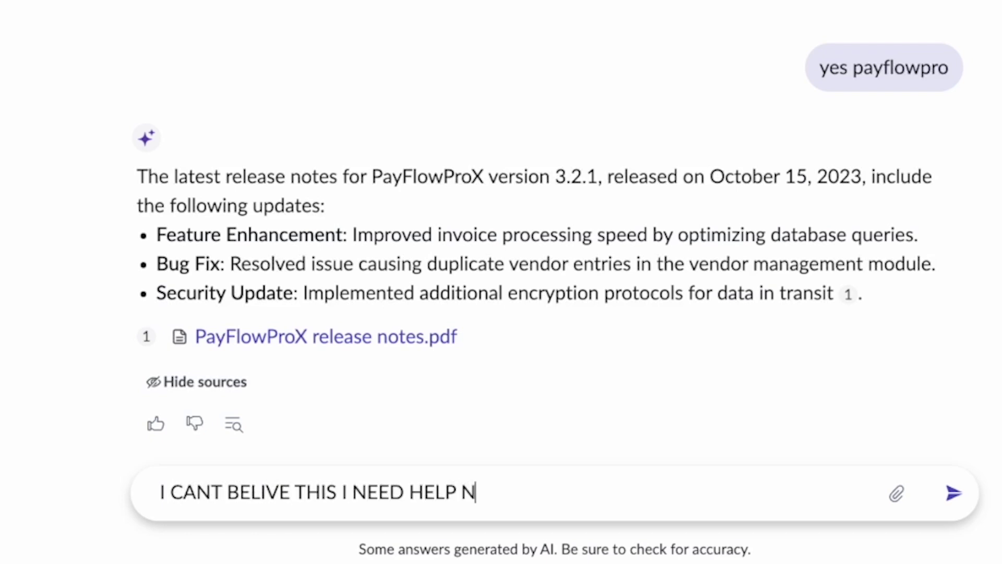
{"action": "type", "text": "OW THIS IS SO UG"}
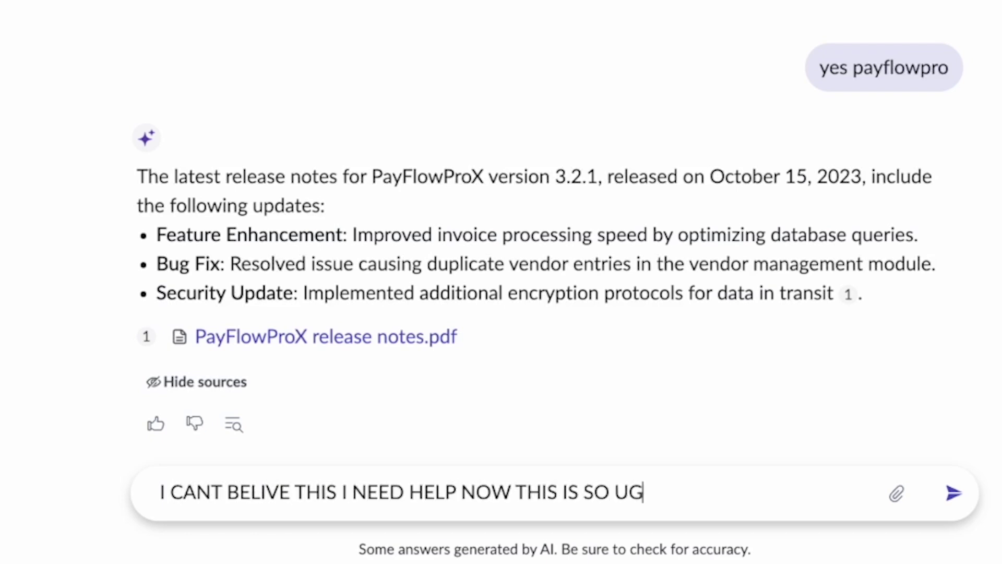
{"action": "type", "text": "ENT"}
{"action": "key", "text": "BackSpace"}
{"action": "key", "text": "BackSpace"}
{"action": "key", "text": "BackSpace"}
{"action": "key", "text": "BackSpace"}
{"action": "key", "text": "BackSpace"}
{"action": "type", "text": "RGE"}
{"action": "key", "text": "BackSpace"}
{"action": "key", "text": "BackSpace"}
{"action": "key", "text": "BackSpace"}
{"action": "type", "text": "URGENT CIO DEMO"}
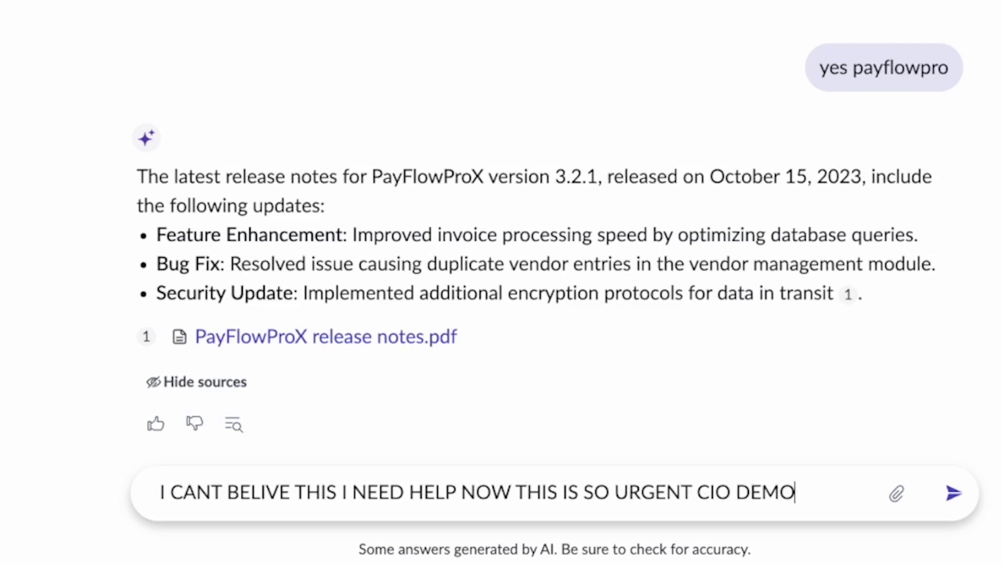
{"action": "type", "text": " ASAP!!!!!!!!!!!!"}
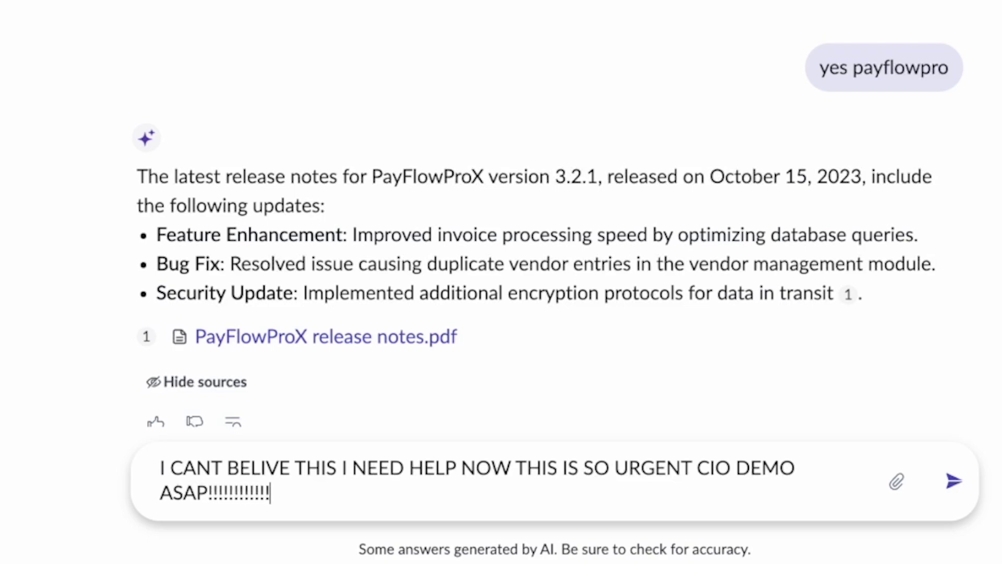
{"action": "key", "text": "Return"}
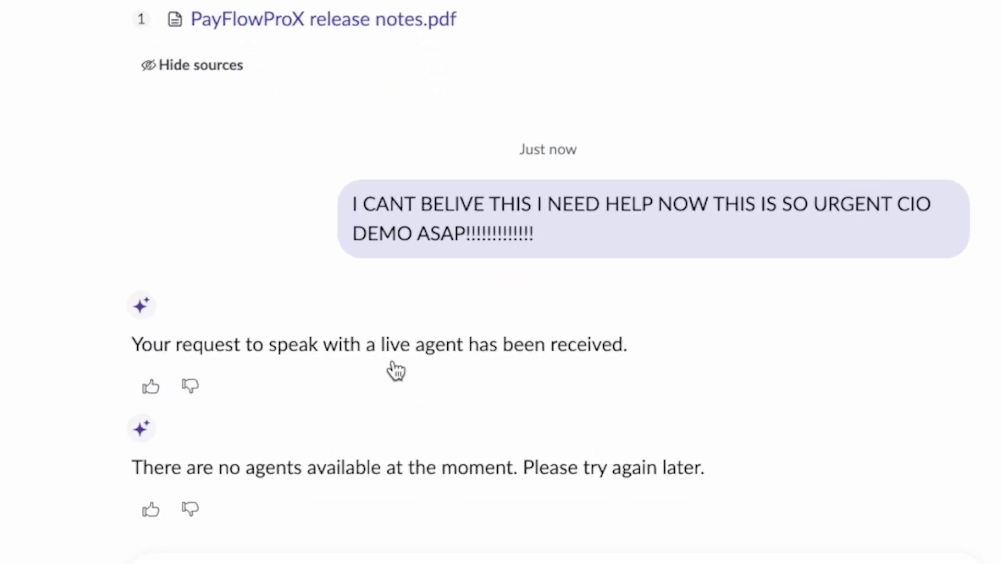
{"action": "triple_click", "coordinate": [314, 464]}
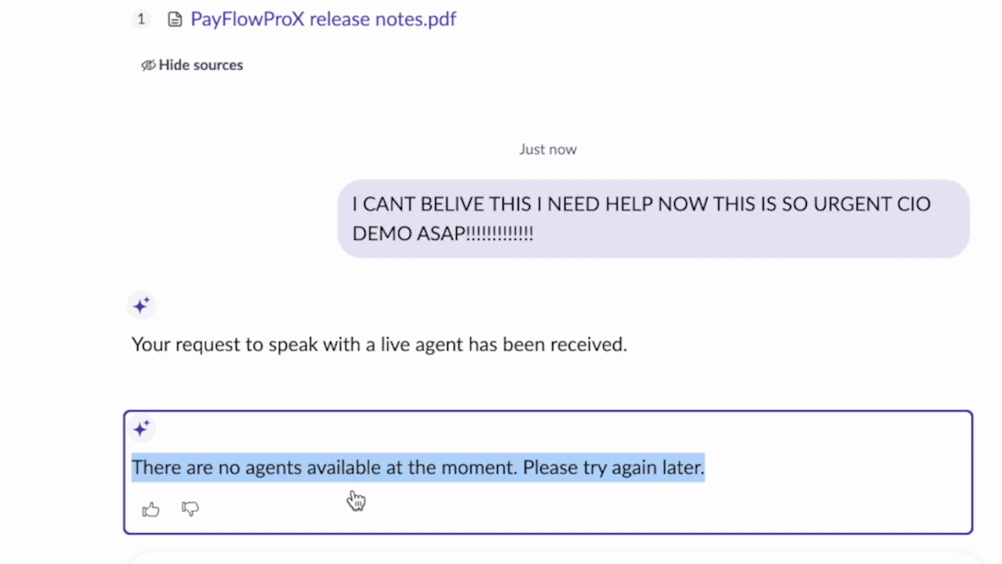
{"action": "left_click", "coordinate": [476, 342]}
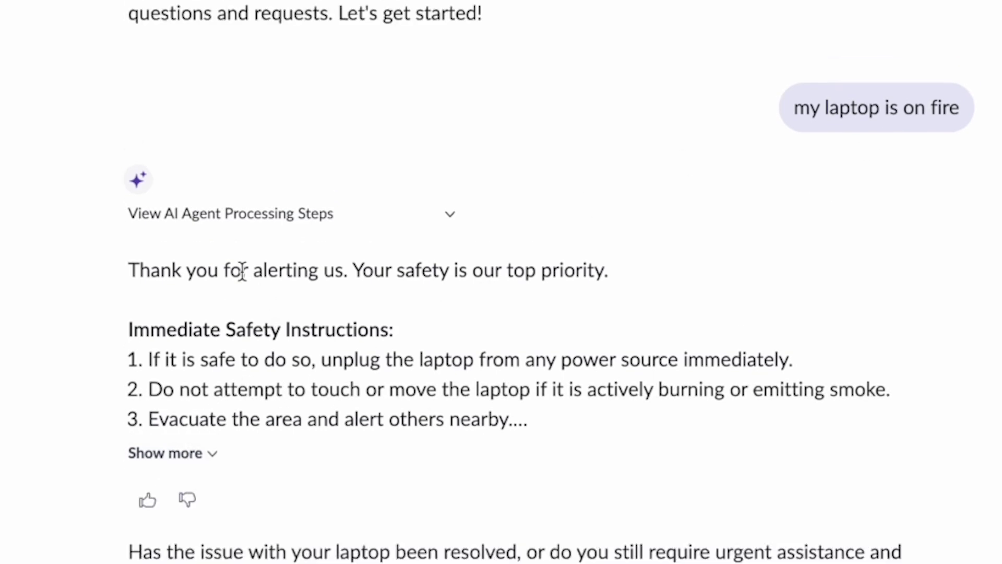
- Show the full laptop-fire safety instructions and reply 'no' so Now Assist creates urgent incident INC0010069
{"action": "left_click_drag", "start_coordinate": [242, 268], "coordinate": [398, 269]}
{"action": "left_click", "coordinate": [395, 291]}
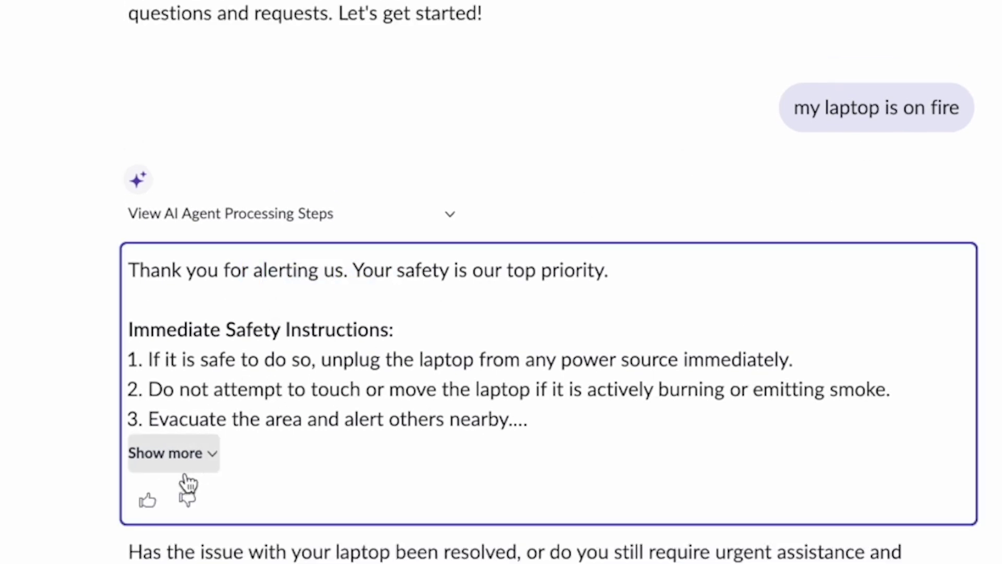
{"action": "left_click", "coordinate": [187, 455]}
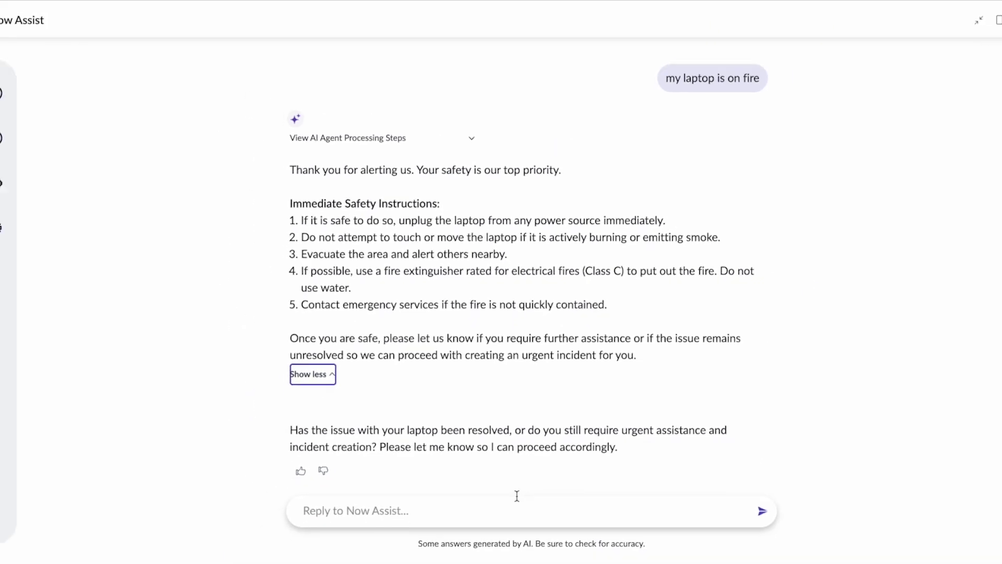
{"action": "left_click", "coordinate": [513, 500]}
{"action": "type", "text": "no"}
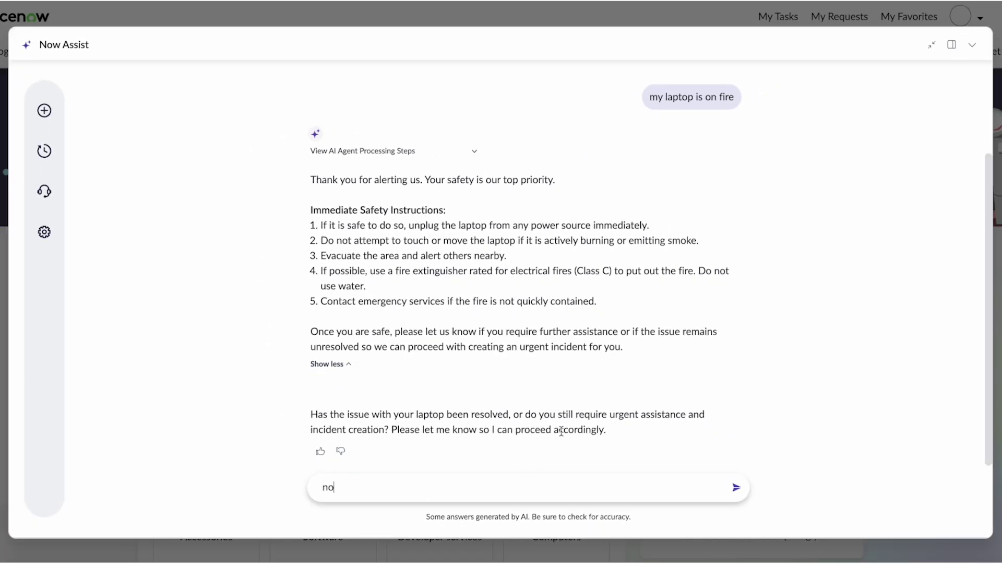
{"action": "left_click_drag", "start_coordinate": [566, 415], "coordinate": [673, 415]}
{"action": "left_click", "coordinate": [349, 489]}
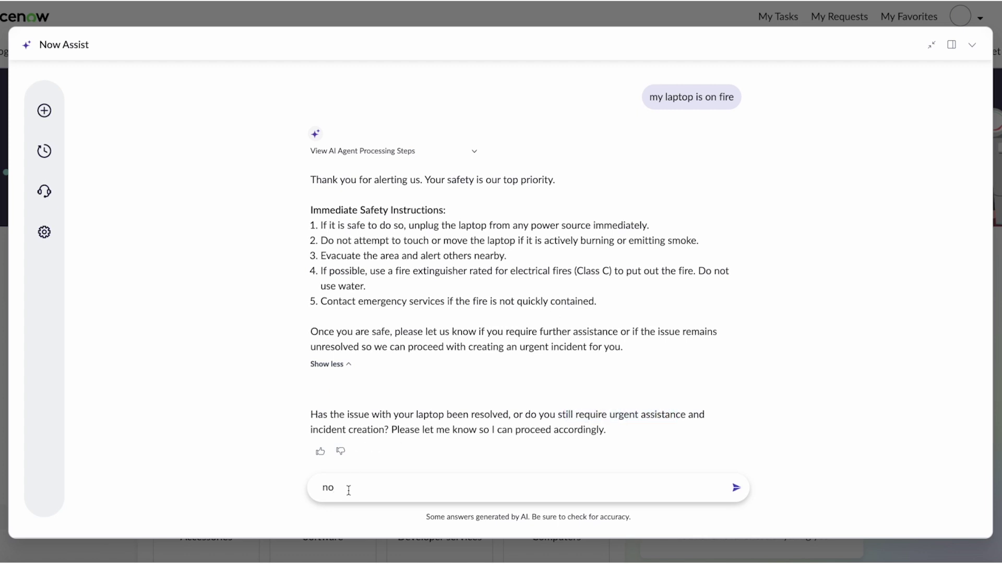
{"action": "key", "text": "Return"}
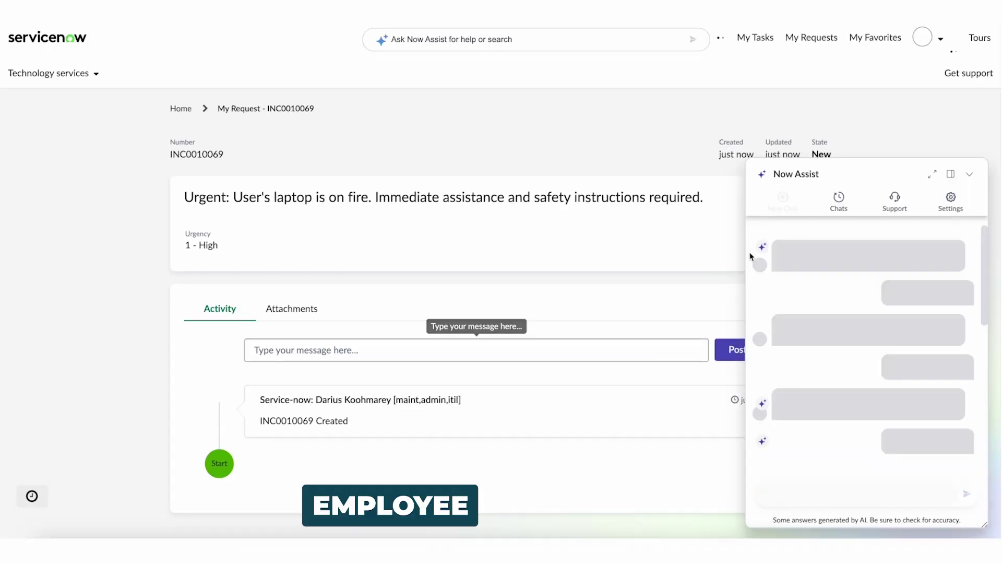
- Collapse the Now Assist panel and scroll INC0010069 down to the Hardware / Broken Comp work note
{"action": "left_click", "coordinate": [968, 176]}
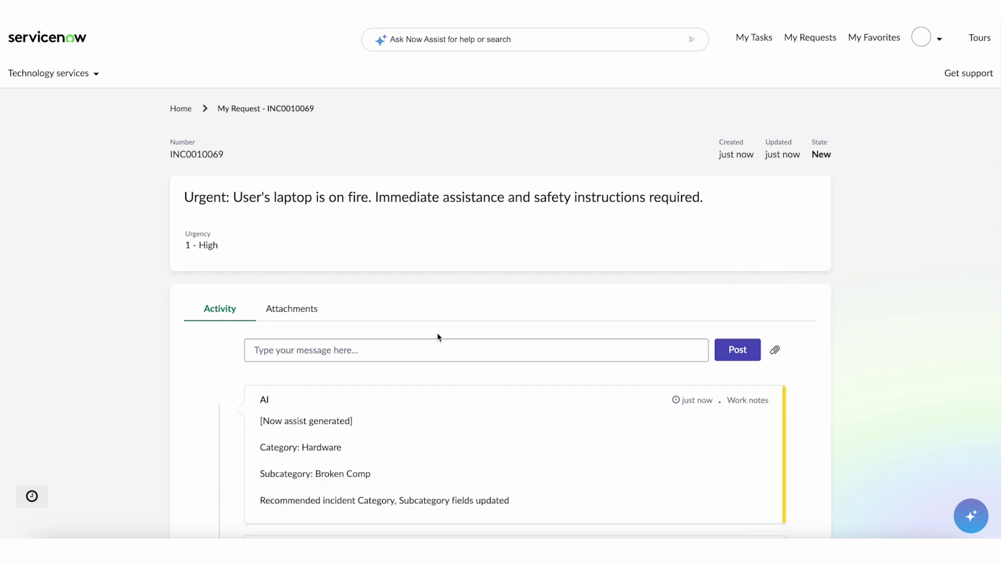
{"action": "scroll", "coordinate": [437, 336], "scroll_direction": "down", "scroll_amount": 2}
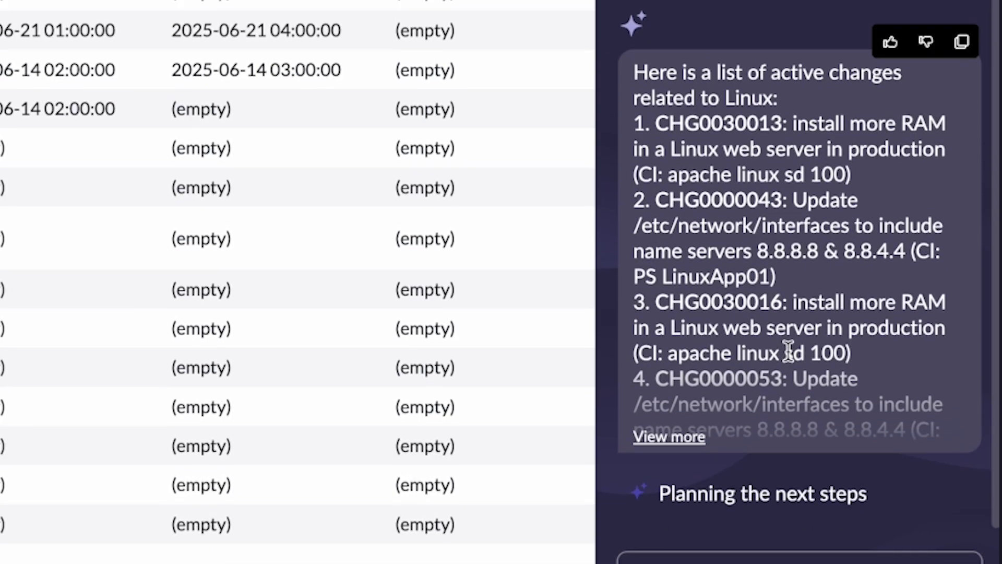
- Expand and scroll the full list of active Linux changes, then pick CHG0040007 in the change list
{"action": "left_click", "coordinate": [694, 474]}
{"action": "scroll", "coordinate": [788, 380], "scroll_direction": "down", "scroll_amount": 5}
{"action": "scroll", "coordinate": [787, 380], "scroll_direction": "down", "scroll_amount": 10}
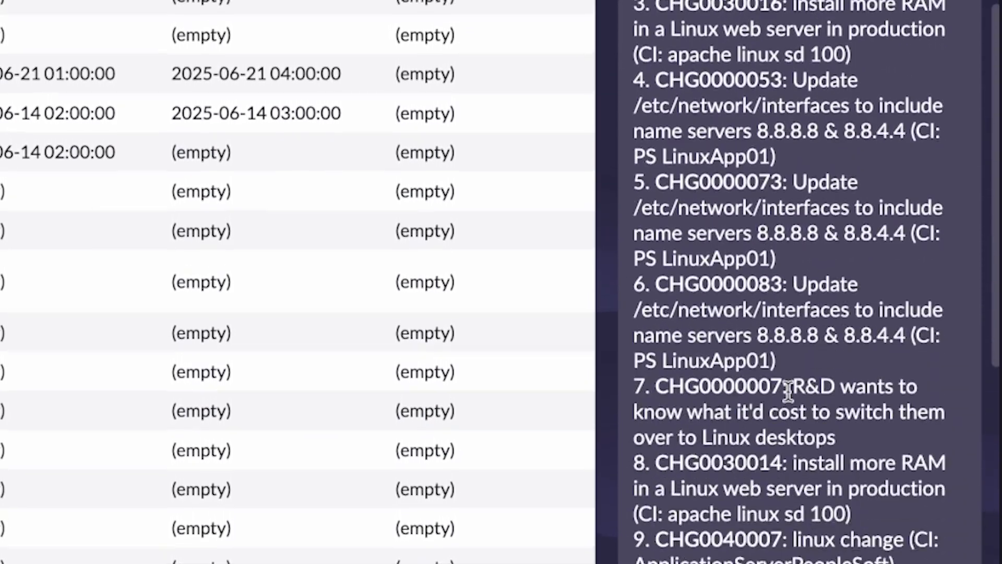
{"action": "scroll", "coordinate": [788, 399], "scroll_direction": "up", "scroll_amount": 3}
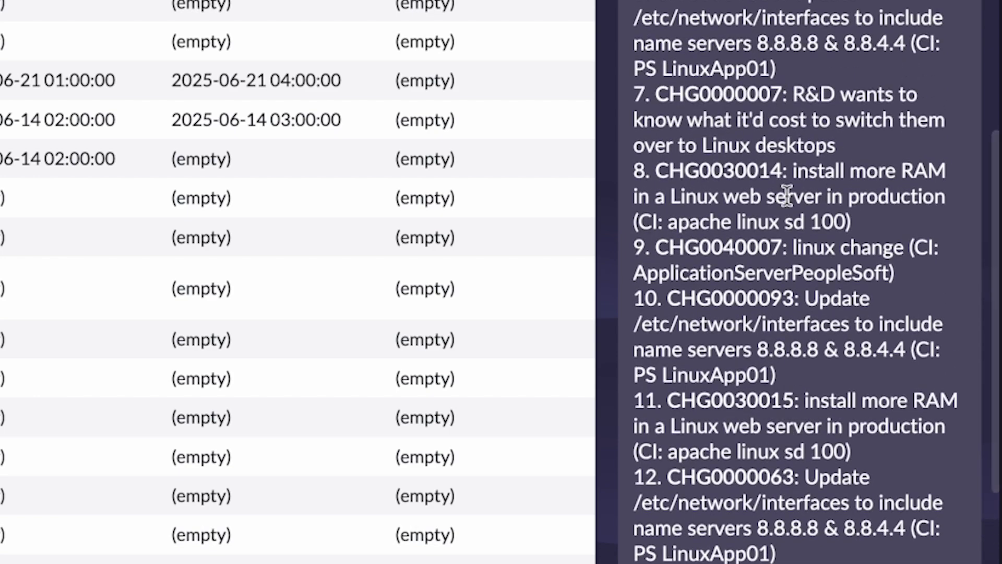
{"action": "scroll", "coordinate": [782, 172], "scroll_direction": "up", "scroll_amount": 6}
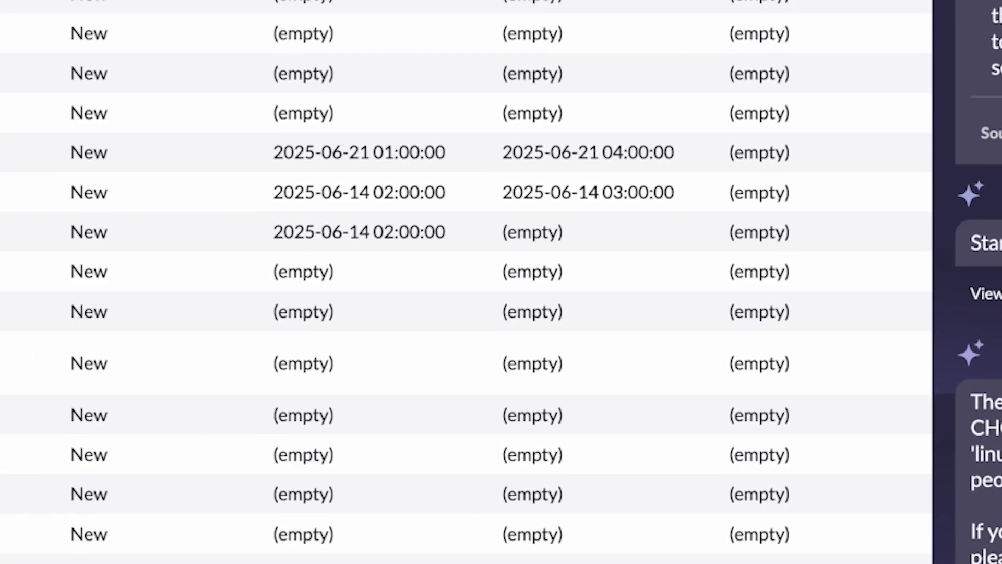
{"action": "left_click", "coordinate": [167, 71]}
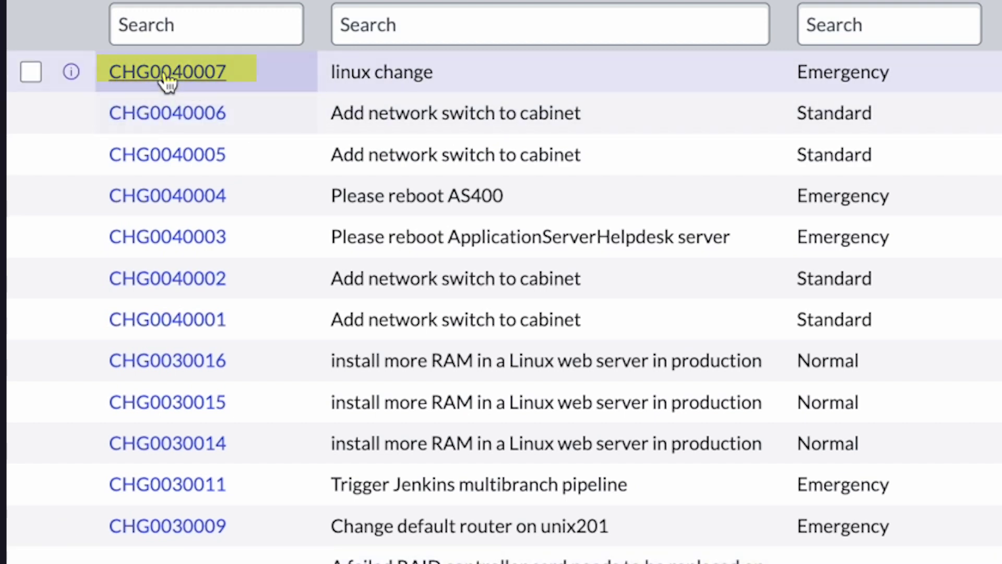
- Open CHG0040007 and scroll down its form to check the Risk and Impact fields
{"action": "left_click", "coordinate": [168, 80]}
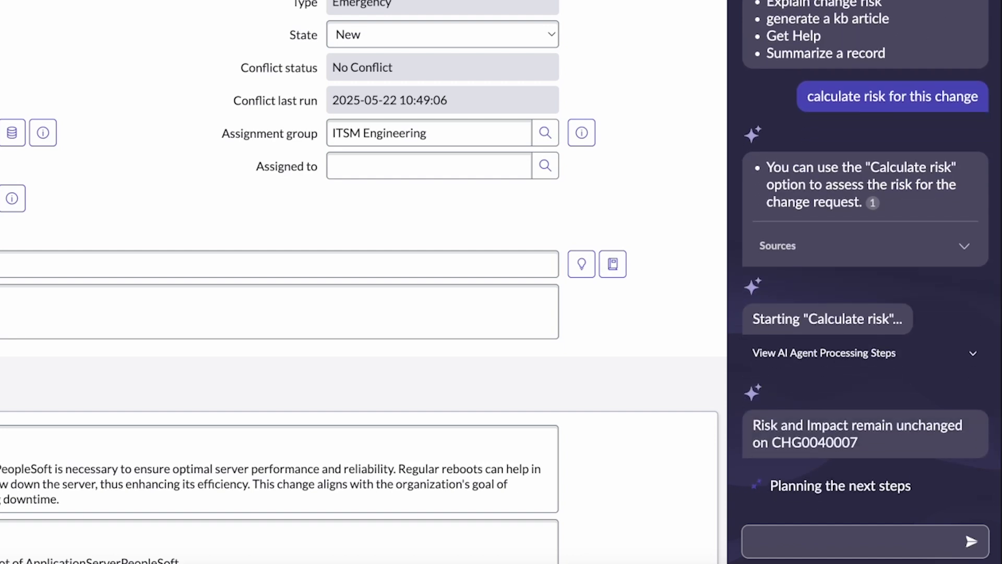
{"action": "scroll", "coordinate": [637, 371], "scroll_direction": "down", "scroll_amount": 10}
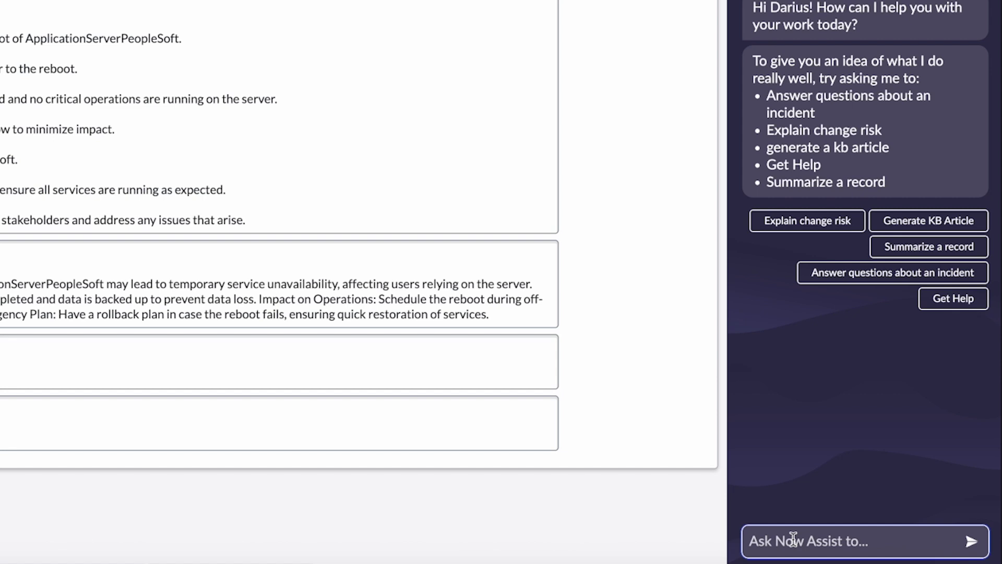
- Run 'Explain change risk', read the four-part breakdown, and type 'generate a backout plan for this change'
{"action": "left_click", "coordinate": [806, 227]}
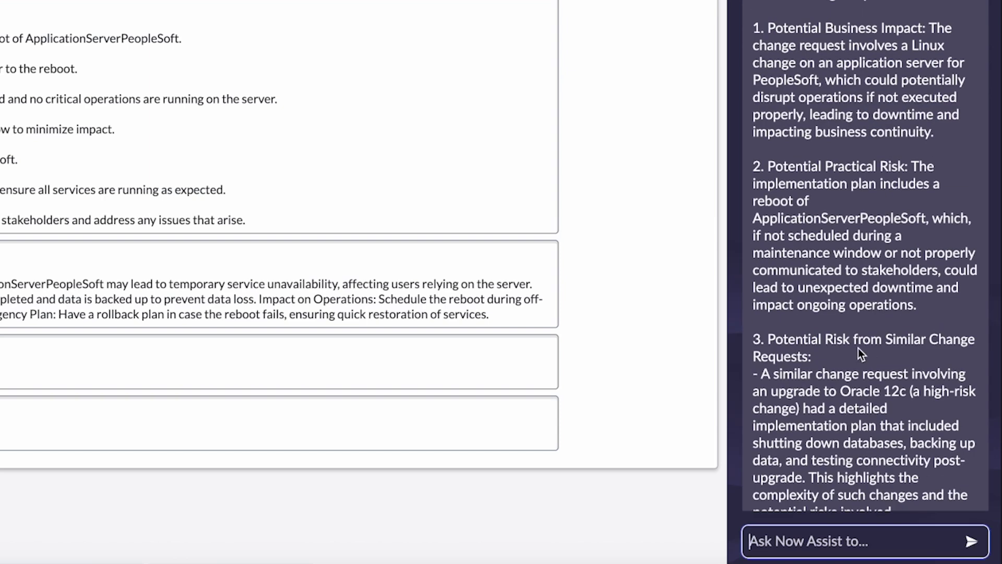
{"action": "scroll", "coordinate": [858, 349], "scroll_direction": "down", "scroll_amount": 4}
{"action": "scroll", "coordinate": [858, 349], "scroll_direction": "down", "scroll_amount": 3}
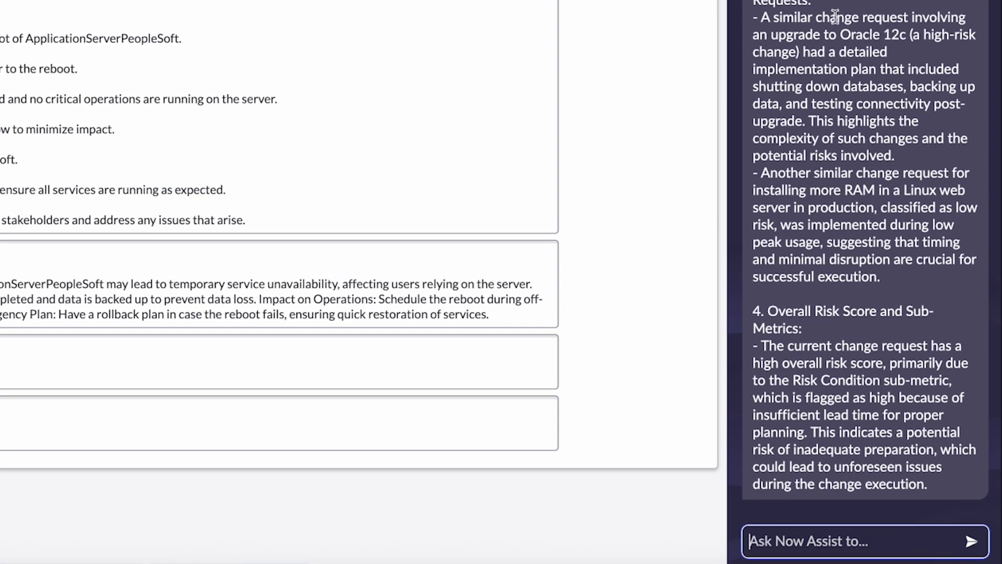
{"action": "left_click", "coordinate": [830, 42]}
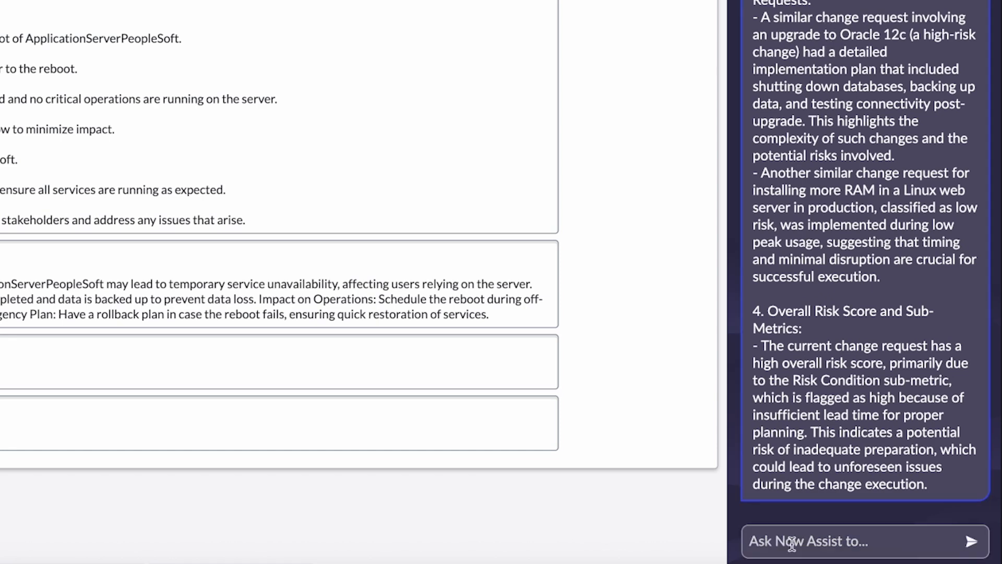
{"action": "left_click", "coordinate": [792, 542]}
{"action": "type", "text": "generate a"}
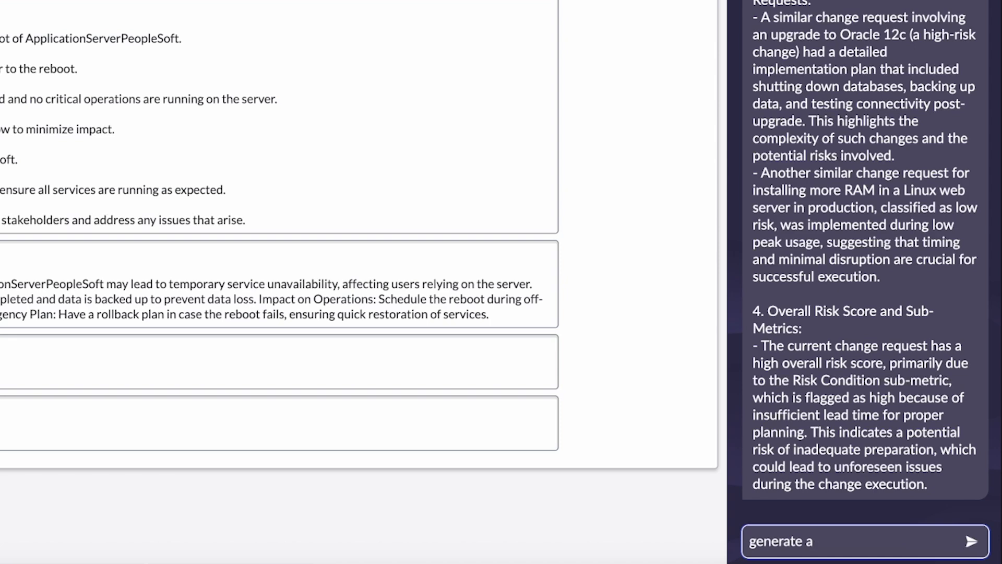
{"action": "type", "text": " backout plan for this change"}
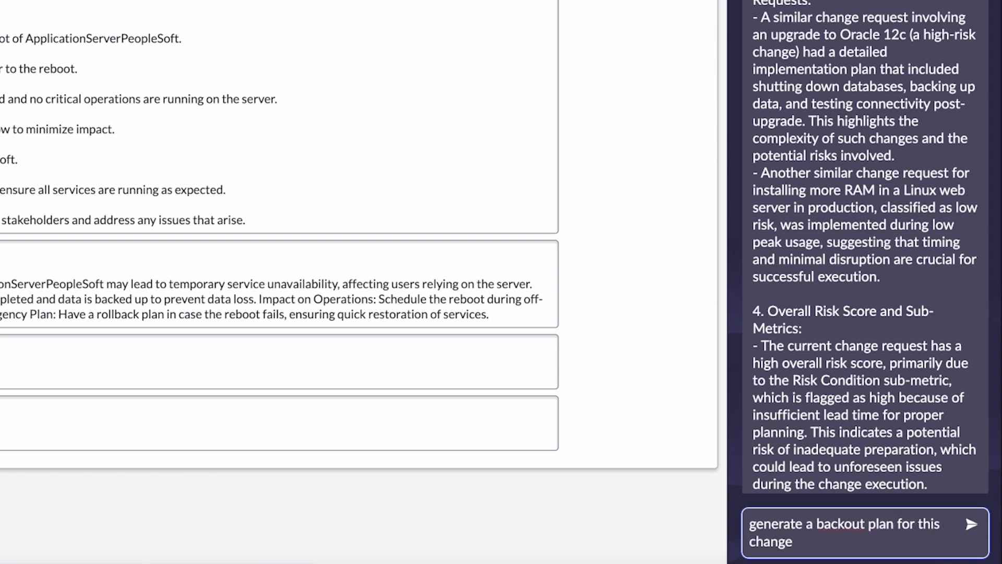
- Submit the backout plan request for CHG0040007 to receive the seven-step draft
{"action": "key", "text": "Return"}
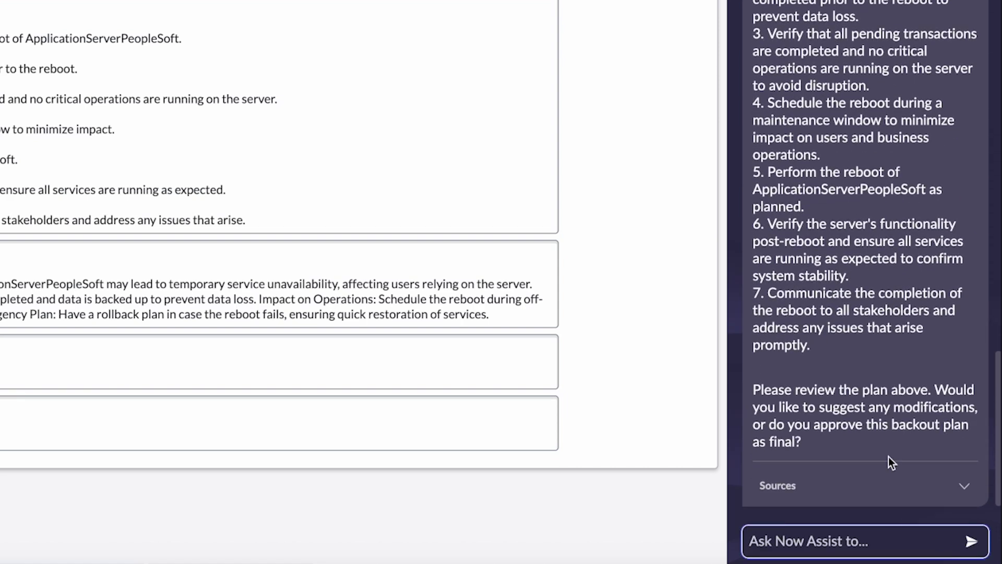
- Ask Now Assist to add a step notifying the service owner of failed deployment, then review the revised eight-step plan
{"action": "left_click", "coordinate": [837, 534]}
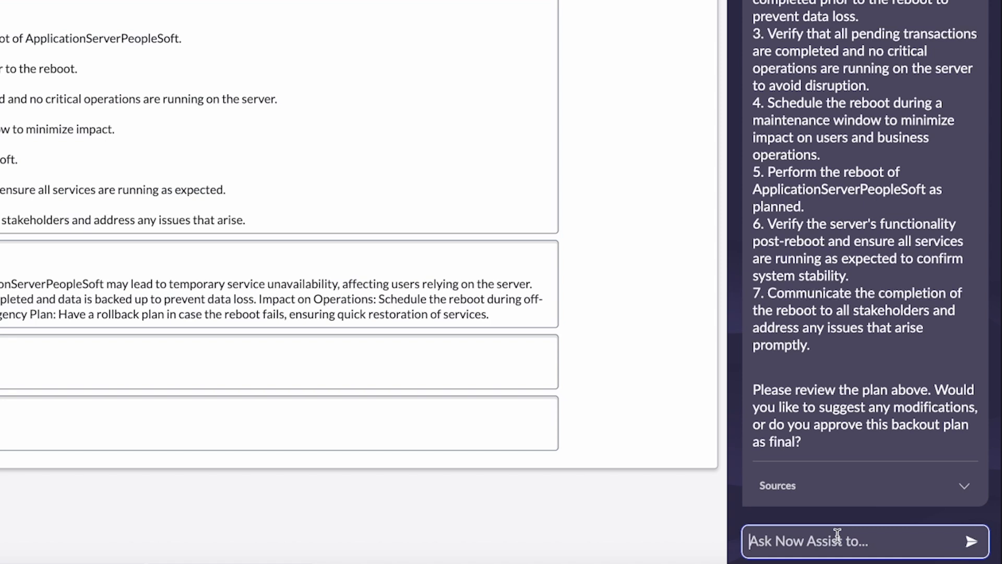
{"action": "type", "text": "add a step to "}
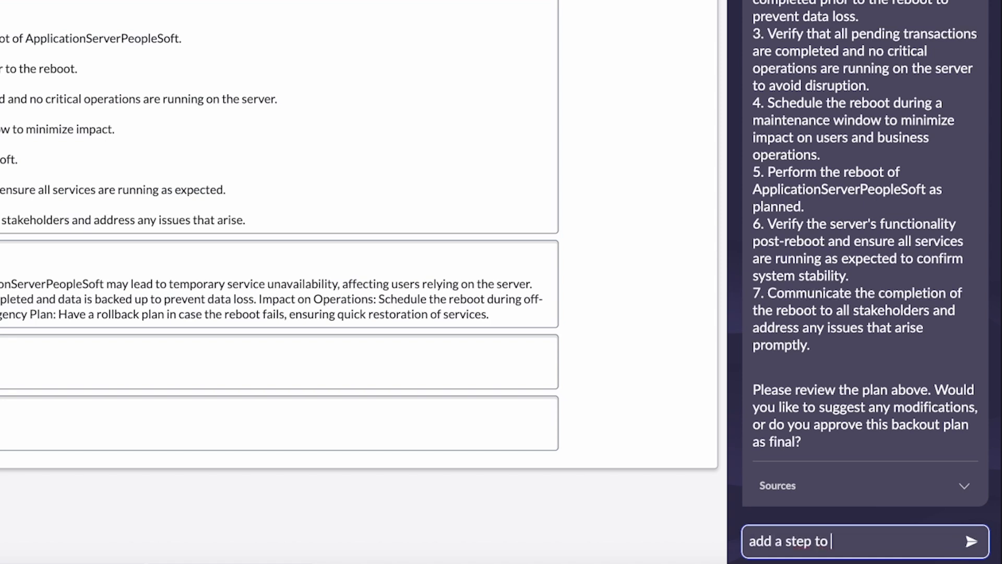
{"action": "type", "text": "notify the service o"}
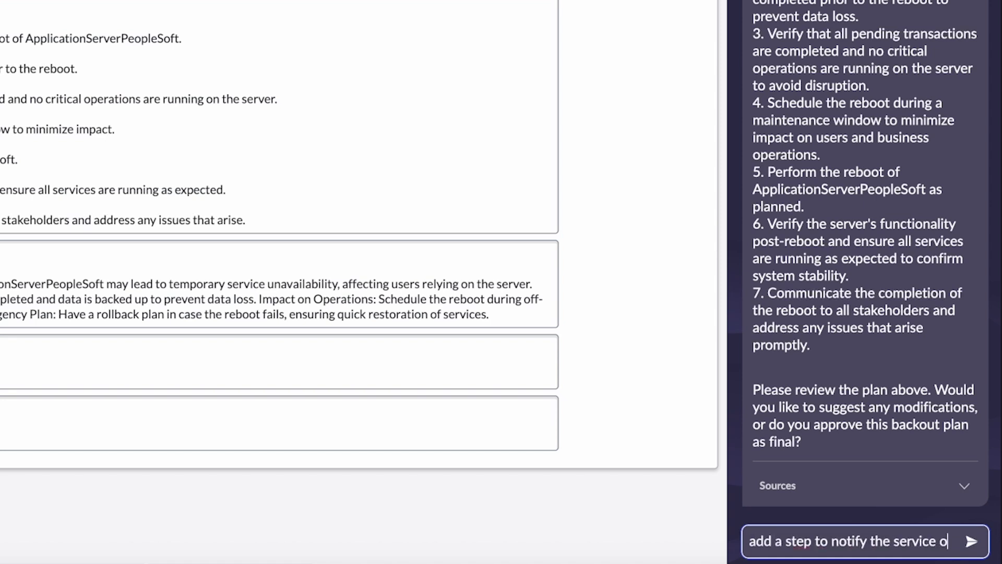
{"action": "type", "text": "wner of failed backu"}
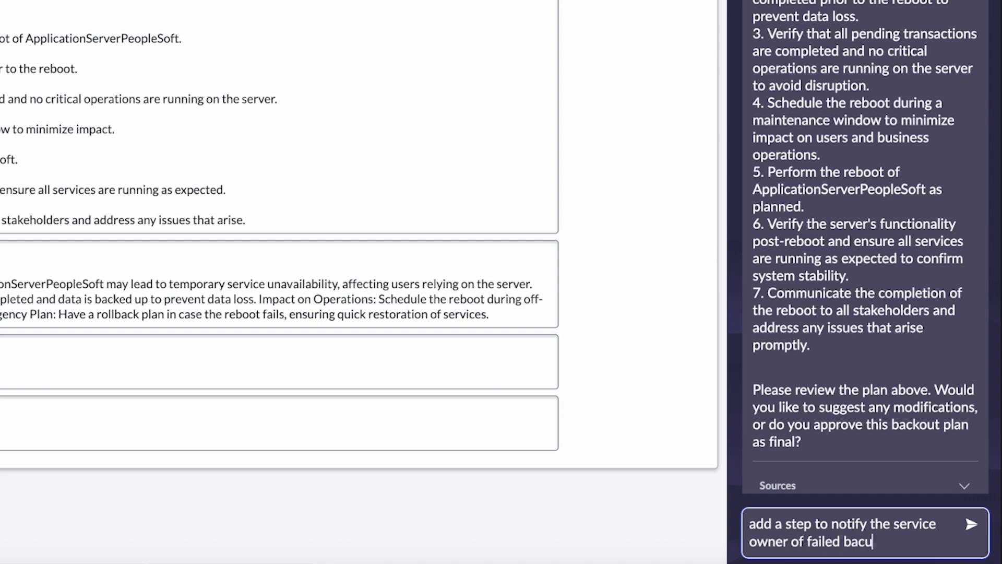
{"action": "key", "text": "BackSpace"}
{"action": "key", "text": "BackSpace"}
{"action": "key", "text": "BackSpace"}
{"action": "key", "text": "BackSpace"}
{"action": "key", "text": "BackSpace"}
{"action": "type", "text": "deployment"}
{"action": "key", "text": "Return"}
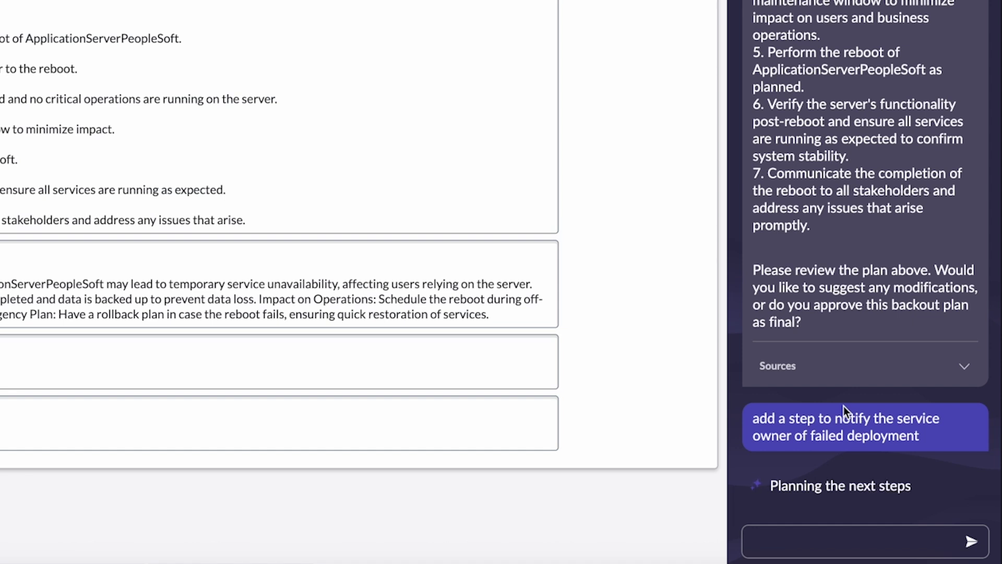
{"action": "scroll", "coordinate": [843, 406], "scroll_direction": "down", "scroll_amount": 4}
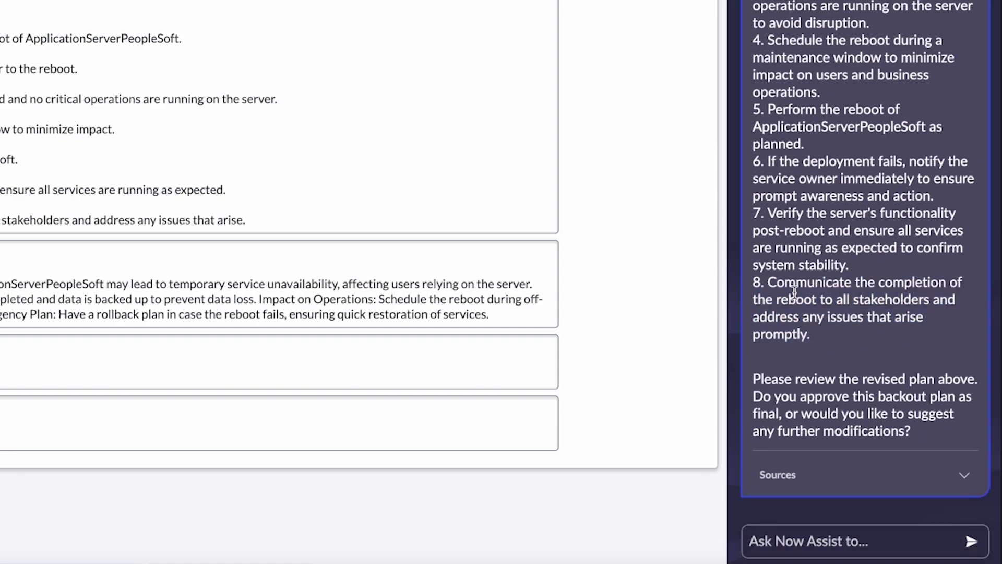
{"action": "scroll", "coordinate": [889, 80], "scroll_direction": "up", "scroll_amount": 3}
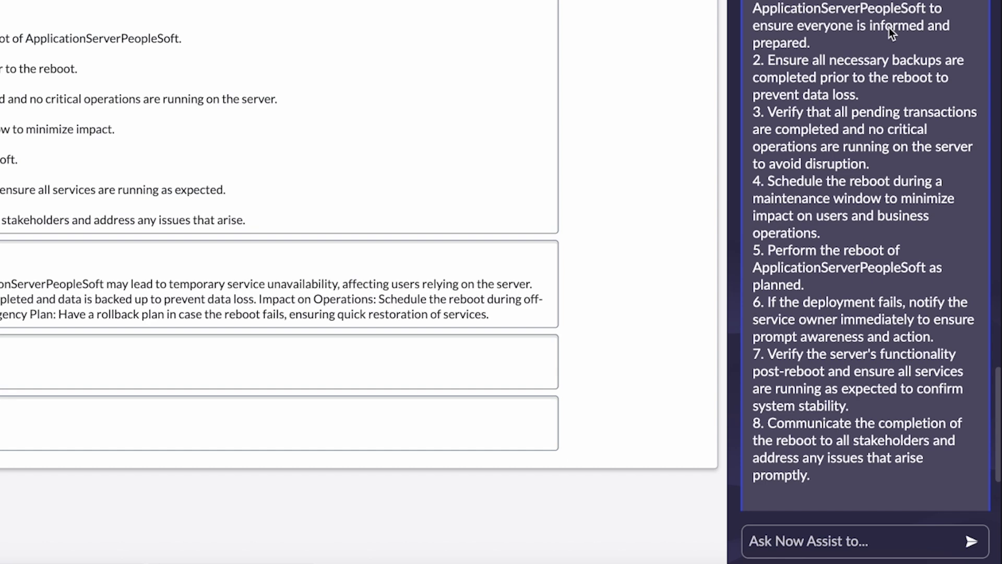
{"action": "scroll", "coordinate": [888, 27], "scroll_direction": "down", "scroll_amount": 3}
{"action": "left_click", "coordinate": [814, 541]}
- Reply 'approved' and then 'yes' so the eight-step plan fills the Backout plan field
{"action": "type", "text": "approved"}
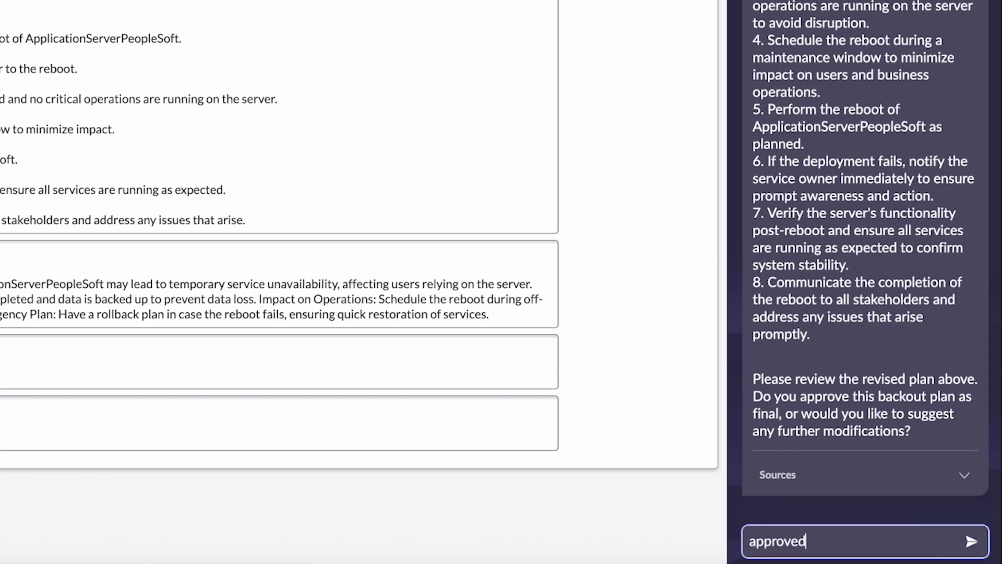
{"action": "key", "text": "Return"}
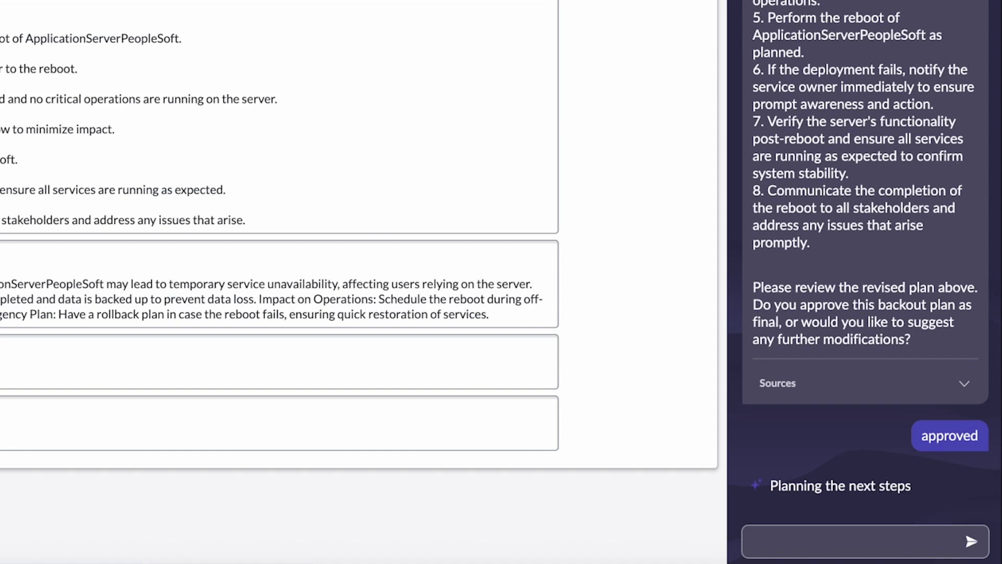
{"action": "type", "text": "yes"}
{"action": "key", "text": "Return"}
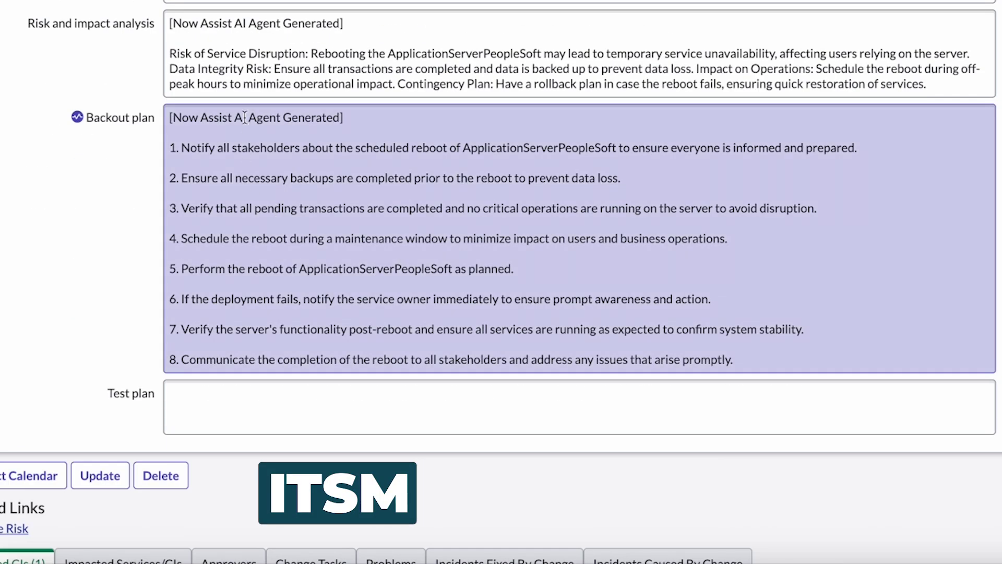
{"action": "scroll", "coordinate": [418, 127], "scroll_direction": "up", "scroll_amount": 15}
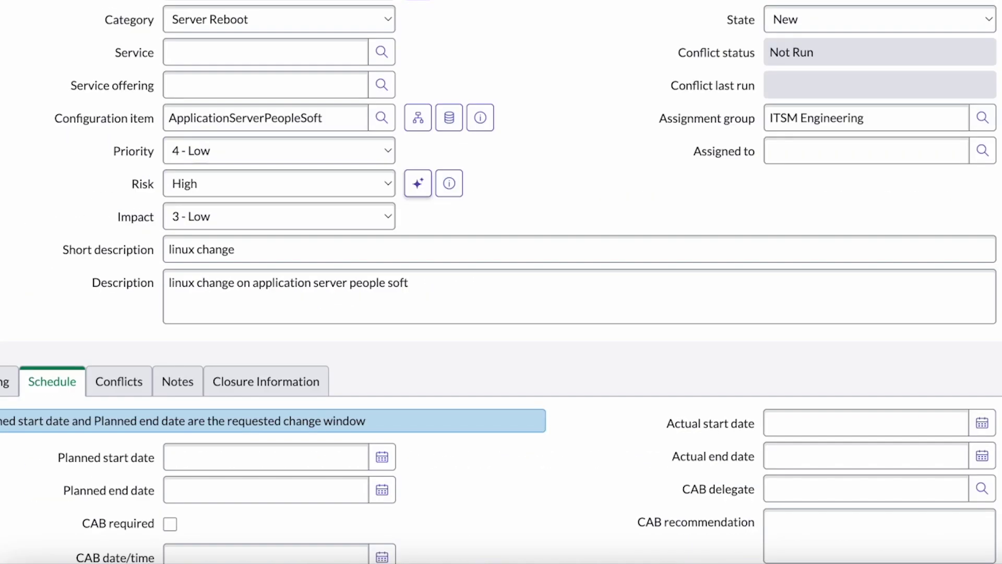
{"action": "scroll", "coordinate": [518, 380], "scroll_direction": "down", "scroll_amount": 3}
- Propose a June 13th 10am start ending 2 hours later, then accept the June 14 01:00–03:00 slot
{"action": "scroll", "coordinate": [518, 380], "scroll_direction": "up", "scroll_amount": 3}
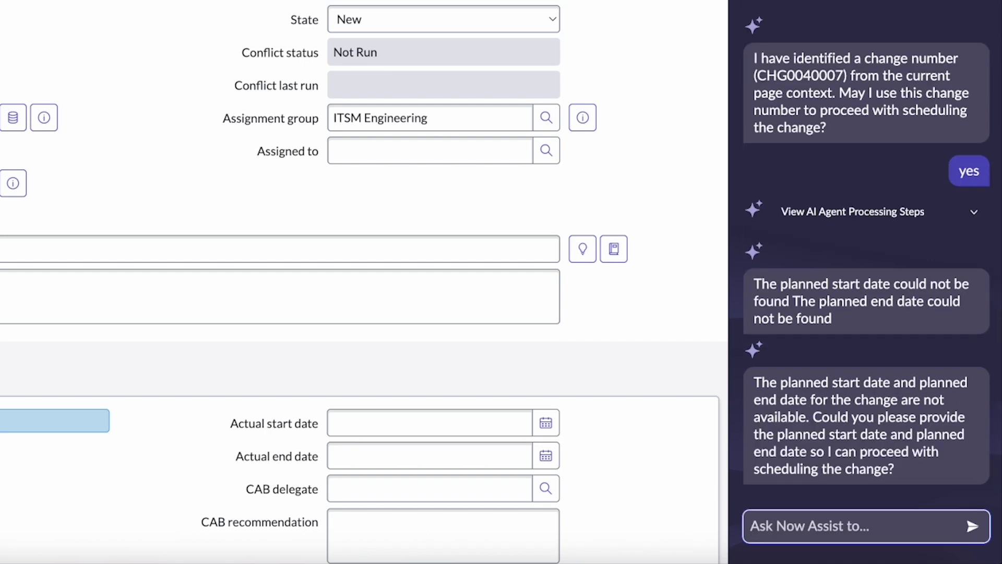
{"action": "type", "text": "i plan to"}
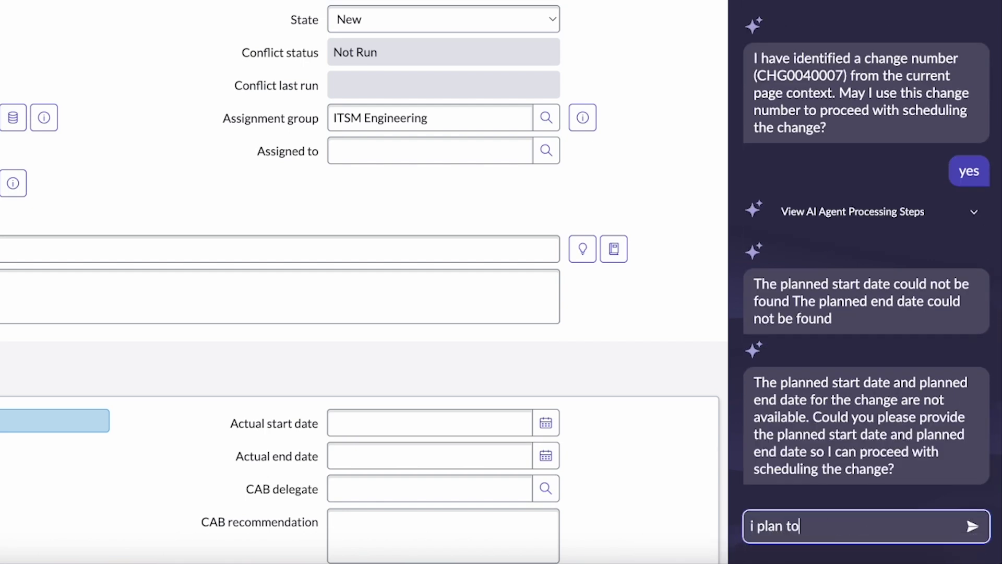
{"action": "type", "text": " start it on june 1"}
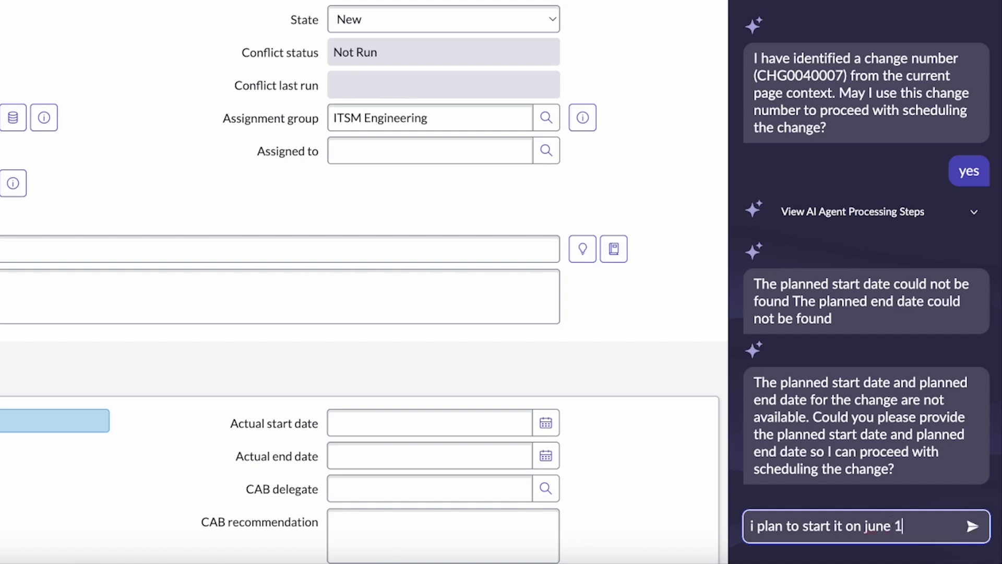
{"action": "type", "text": "3th and end 2 hours later"}
{"action": "left_click", "coordinate": [946, 509]}
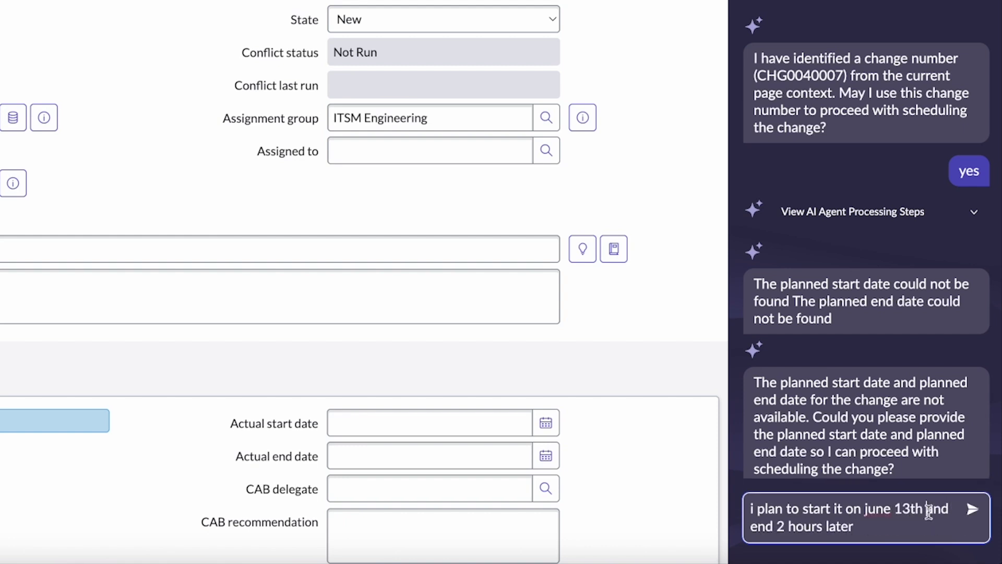
{"action": "type", "text": "10am"}
{"action": "key", "text": "Return"}
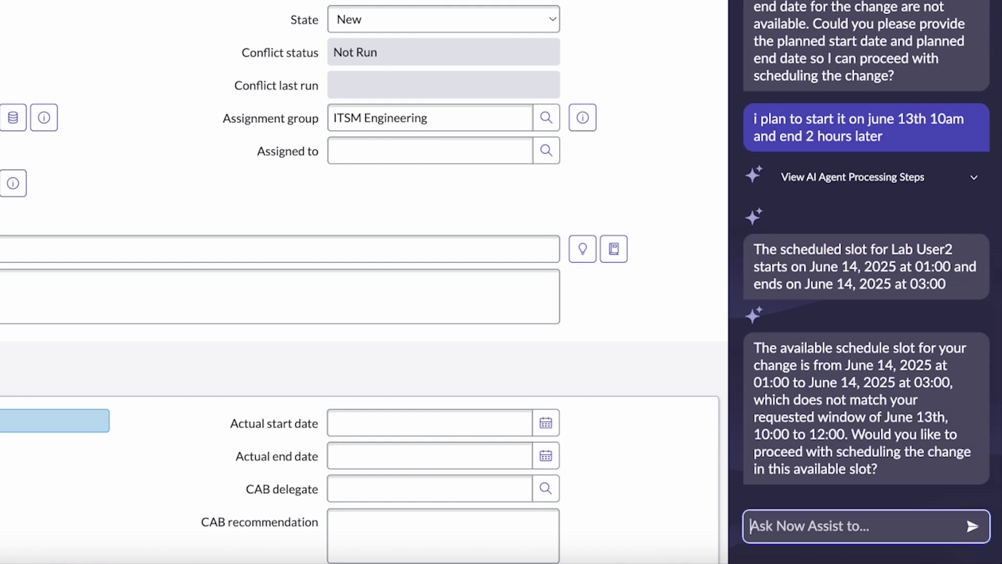
{"action": "type", "text": "ok"}
{"action": "key", "text": "Return"}
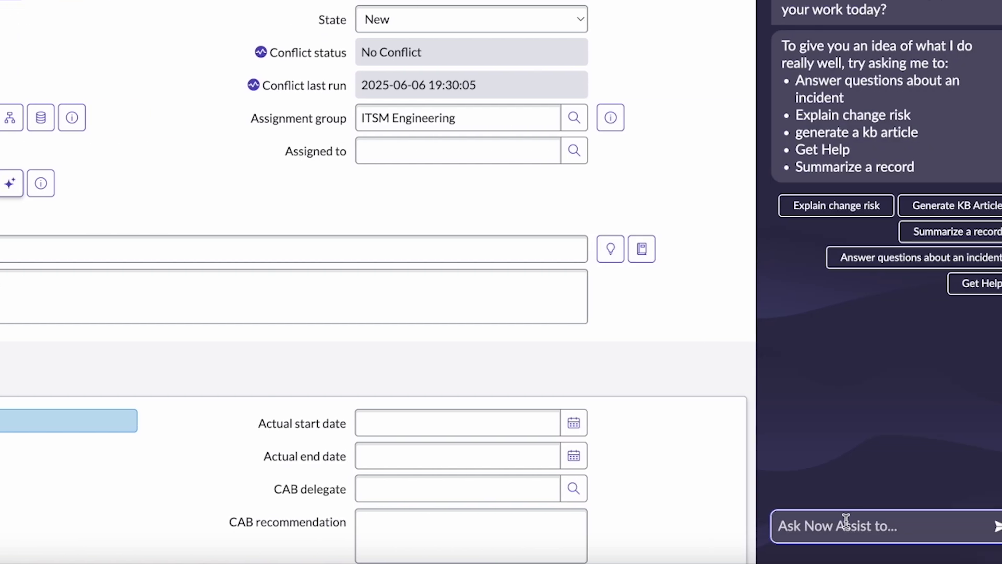
- Have Now Assist explain change request CHG0040007
{"action": "type", "text": "explain the change request"}
{"action": "key", "text": "Return"}
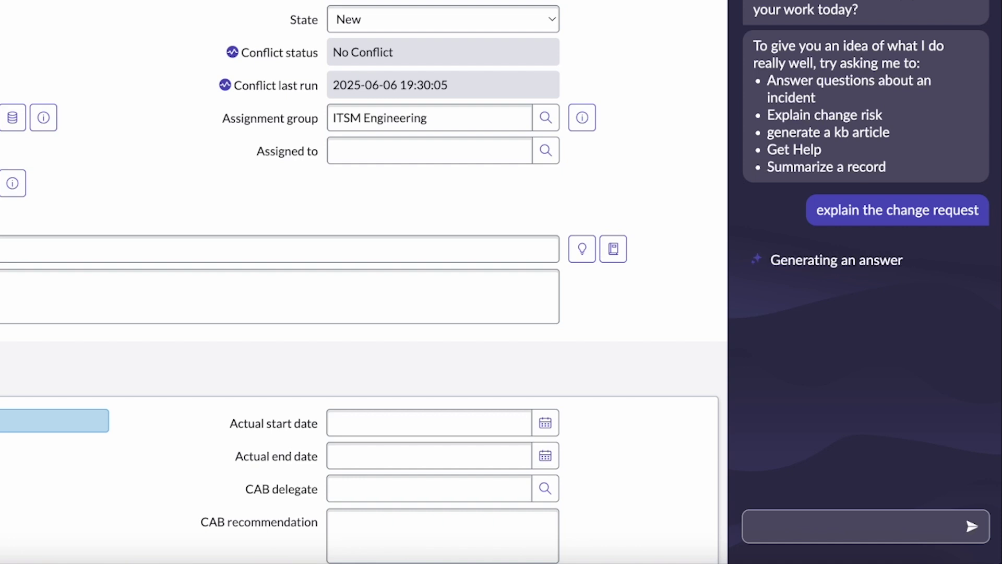
{"action": "left_click", "coordinate": [913, 250]}
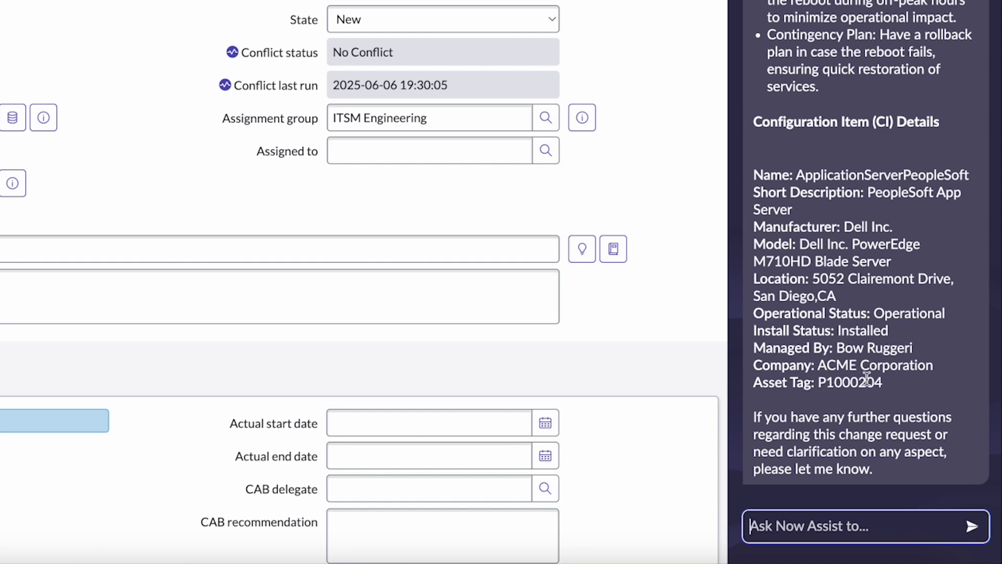
- Ask whether the CI is used in production and check its production_system value
{"action": "type", "text": "is the ci used in production"}
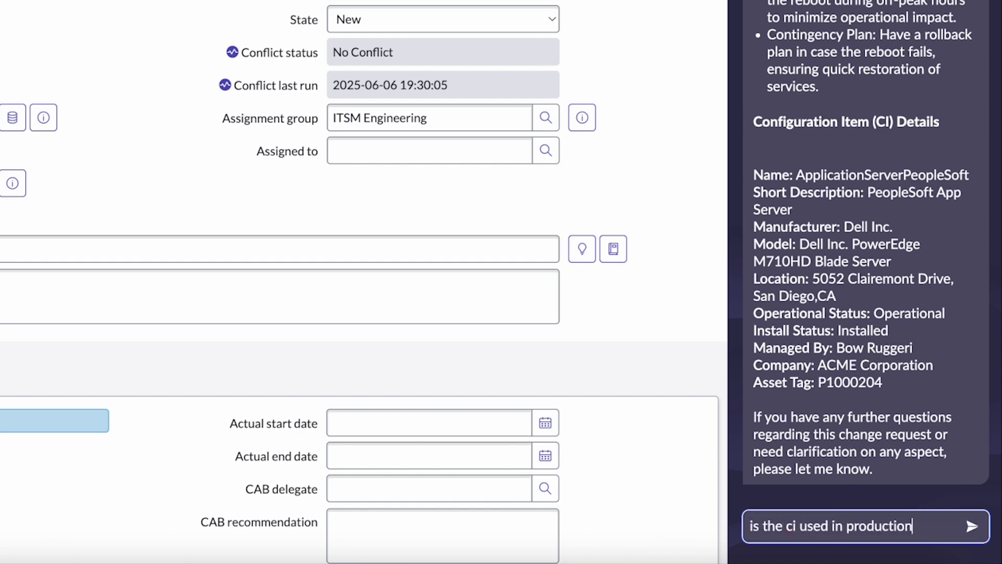
{"action": "key", "text": "Return"}
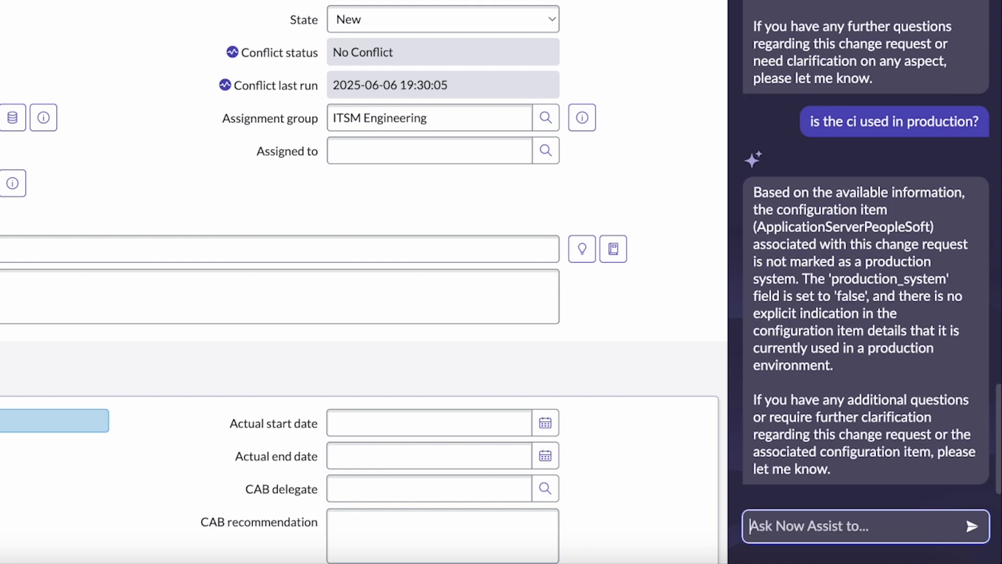
{"action": "left_click_drag", "start_coordinate": [796, 296], "coordinate": [869, 296]}
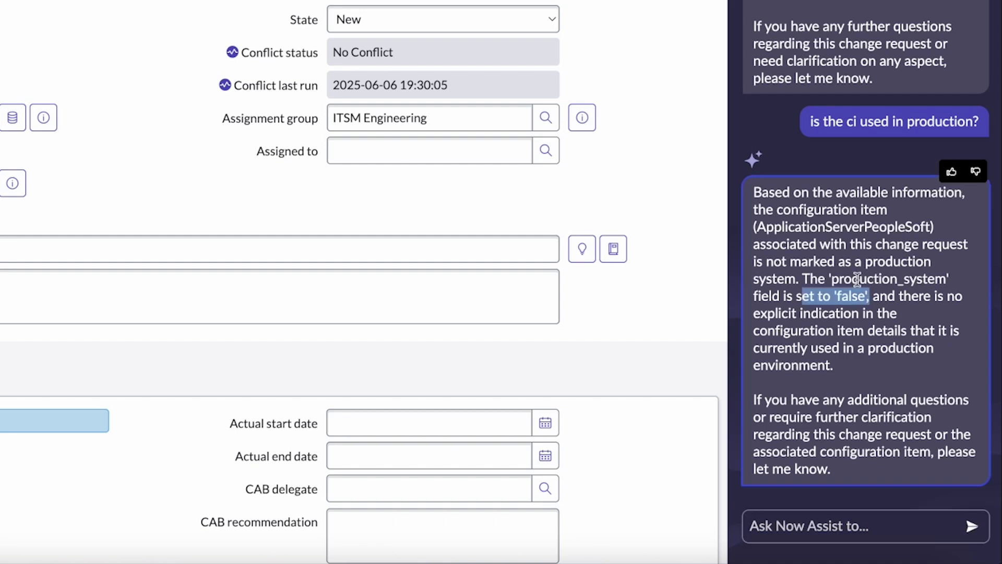
{"action": "left_click", "coordinate": [906, 313]}
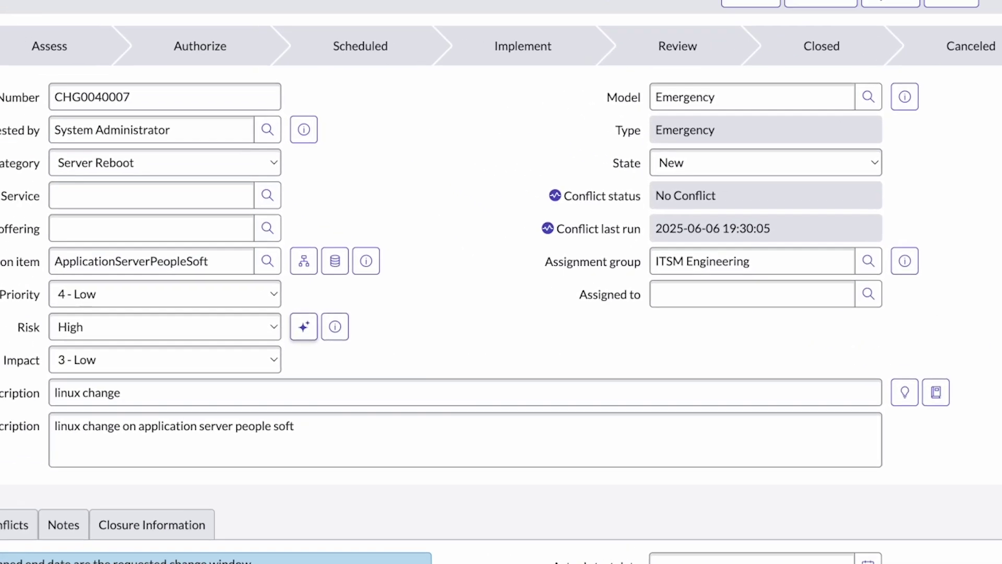
- Set the change State to Authorize and save the record
{"action": "left_click", "coordinate": [498, 20]}
{"action": "left_click", "coordinate": [808, 187]}
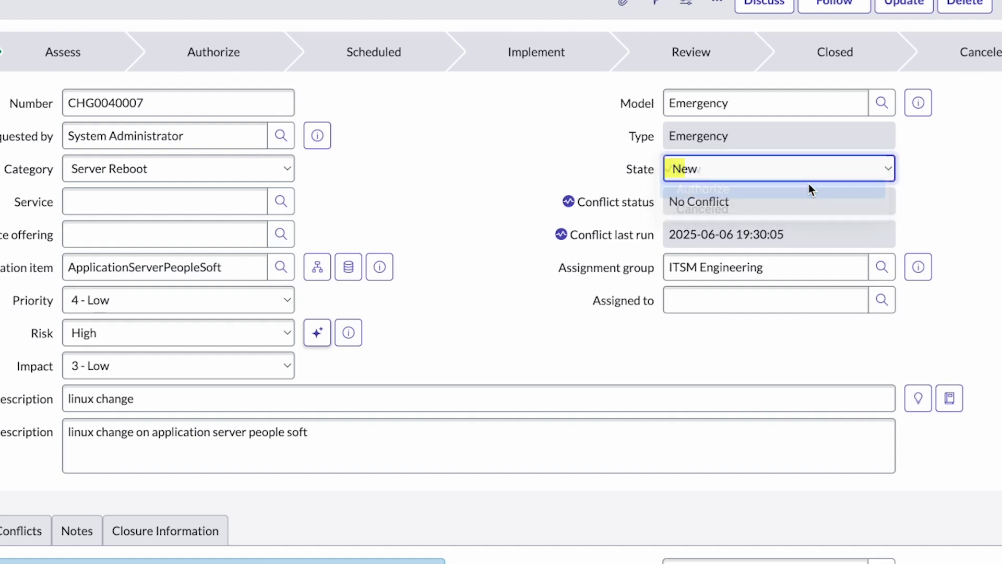
{"action": "right_click", "coordinate": [491, 11]}
{"action": "left_click", "coordinate": [515, 19]}
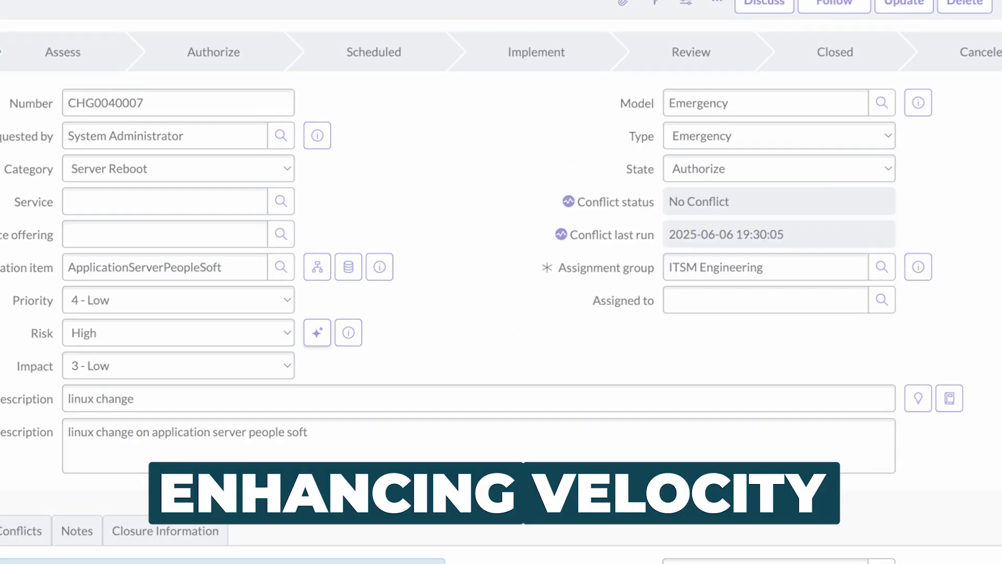